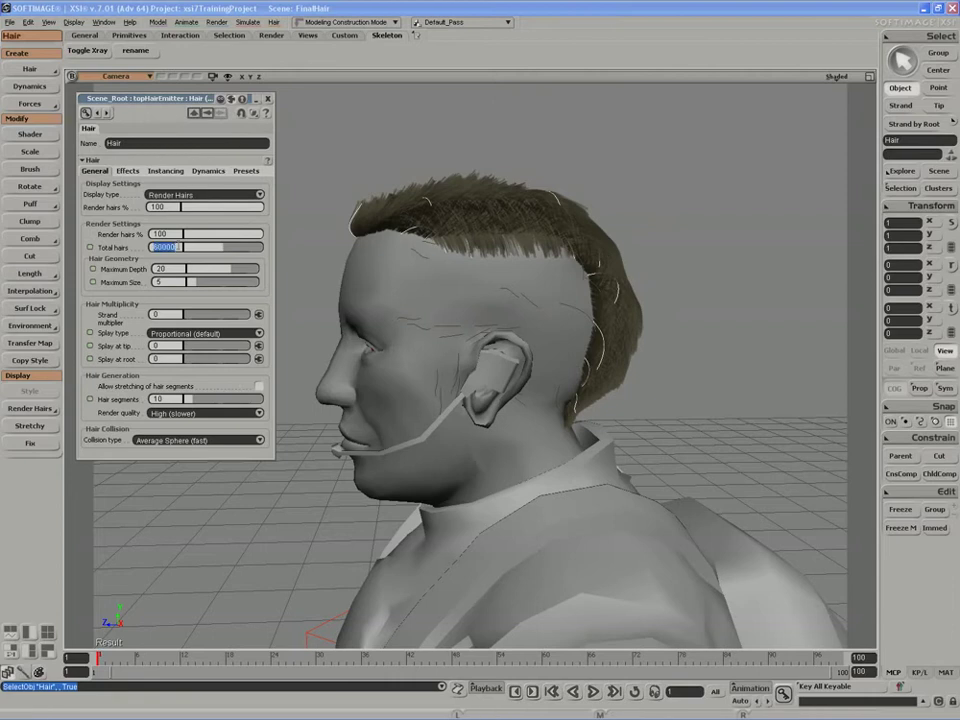
Step: Set the hair's total hairs to 10000 and its displayed render hairs percentage to 10
{"action": "type", "text": "0"}
{"action": "key", "text": "Return"}
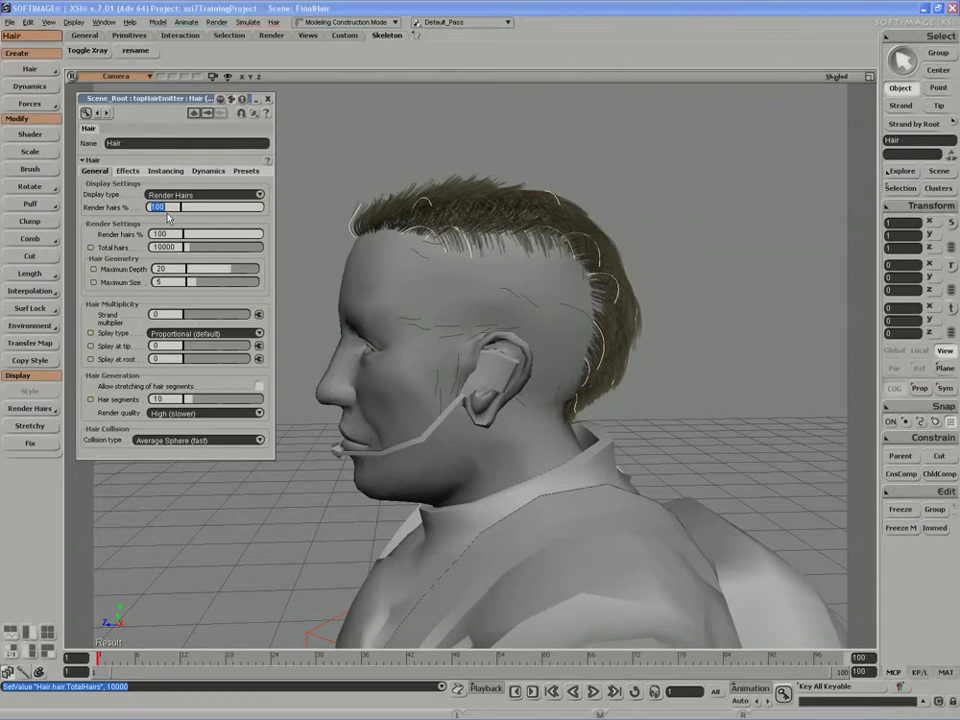
{"action": "key", "text": "s"}
{"action": "mouse_move", "coordinate": [471, 326]}
{"action": "right_mouse_down"}
{"action": "mouse_move", "coordinate": [439, 334]}
{"action": "mouse_move", "coordinate": [466, 325]}
{"action": "mouse_move", "coordinate": [480, 364]}
{"action": "mouse_move", "coordinate": [467, 369]}
{"action": "mouse_move", "coordinate": [467, 339]}
{"action": "right_mouse_up"}
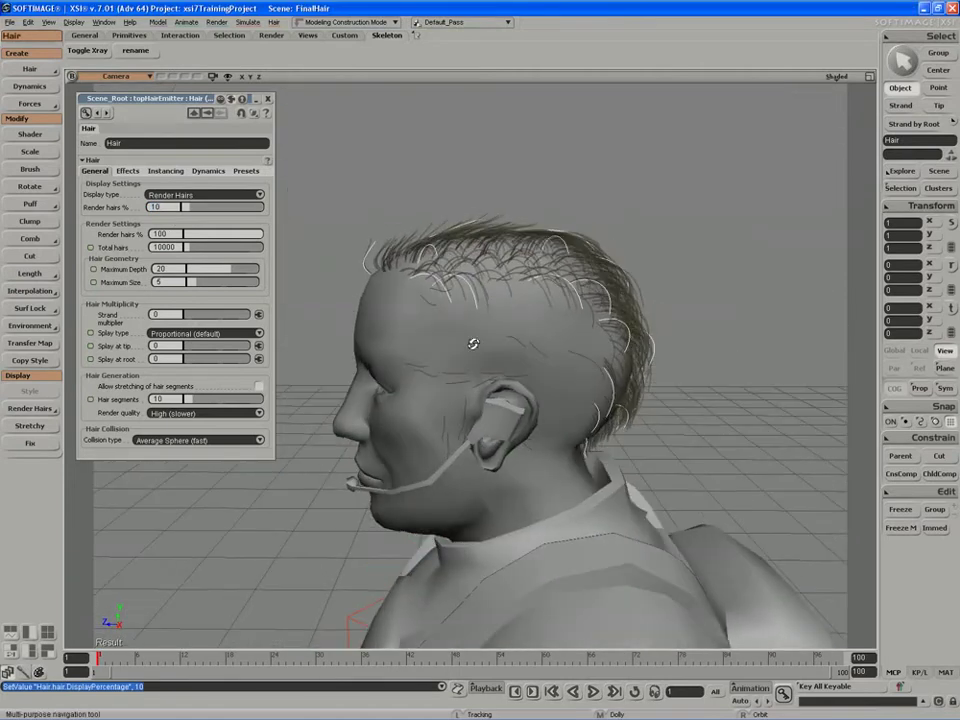
Step: Select the guide strand tip at the top centre of the head and move it up and toward the forehead
{"action": "left_click", "coordinate": [943, 106]}
{"action": "left_click", "coordinate": [488, 218]}
{"action": "key", "text": "v"}
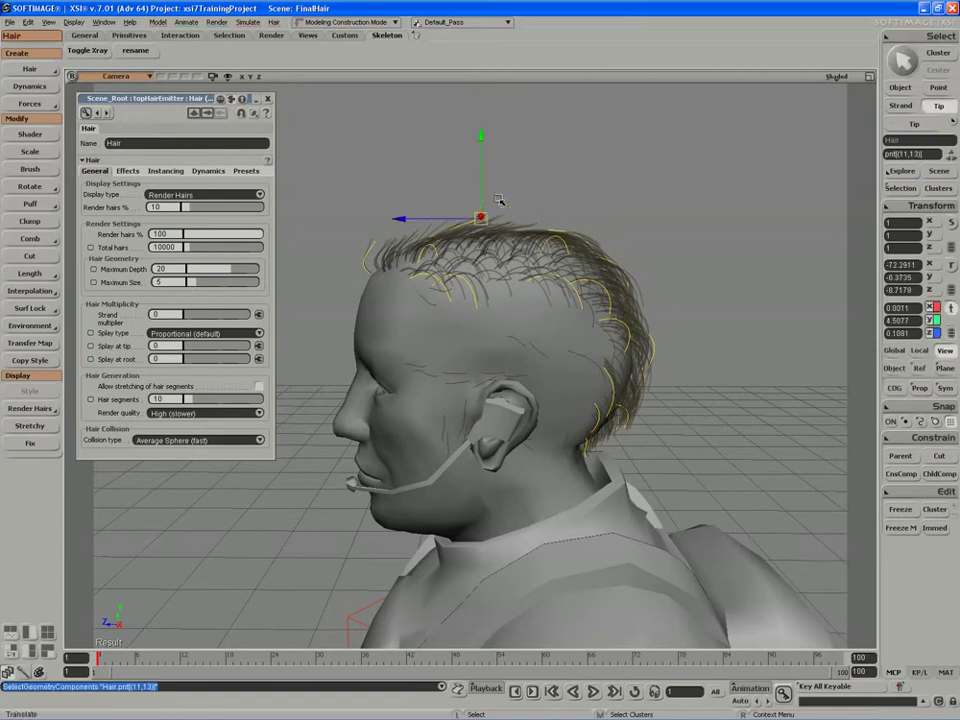
{"action": "left_click_drag", "start_coordinate": [457, 197], "coordinate": [386, 190]}
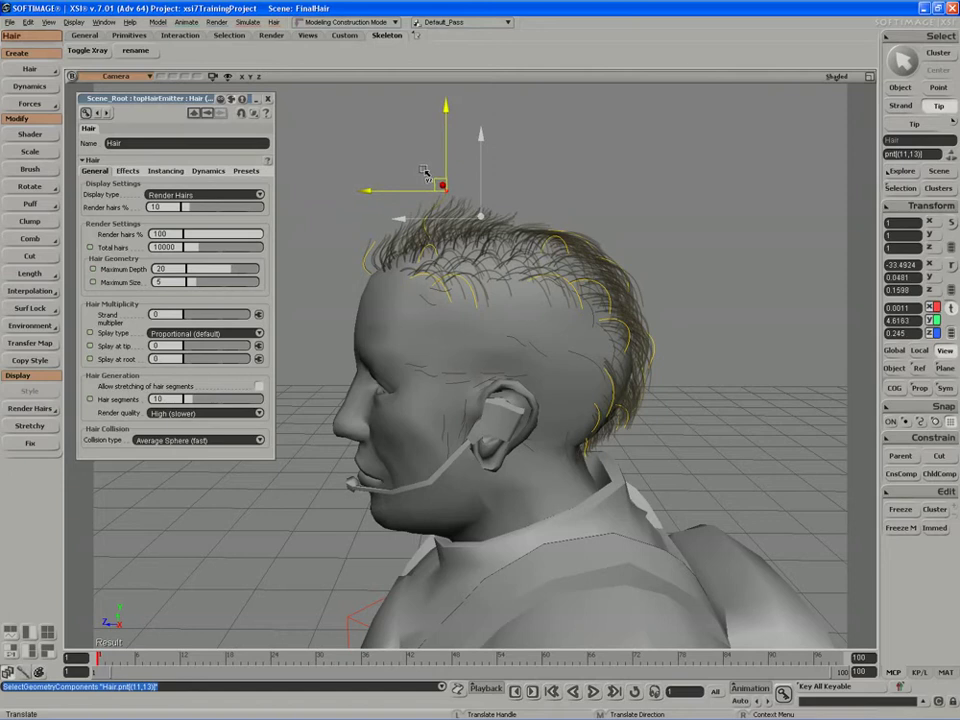
{"action": "left_click_drag", "start_coordinate": [424, 172], "coordinate": [425, 173]}
Step: Select the guide strand tip above the character's left temple and raise it slightly
{"action": "key", "text": "space"}
{"action": "left_click_drag", "start_coordinate": [499, 273], "coordinate": [486, 277], "text": "alt"}
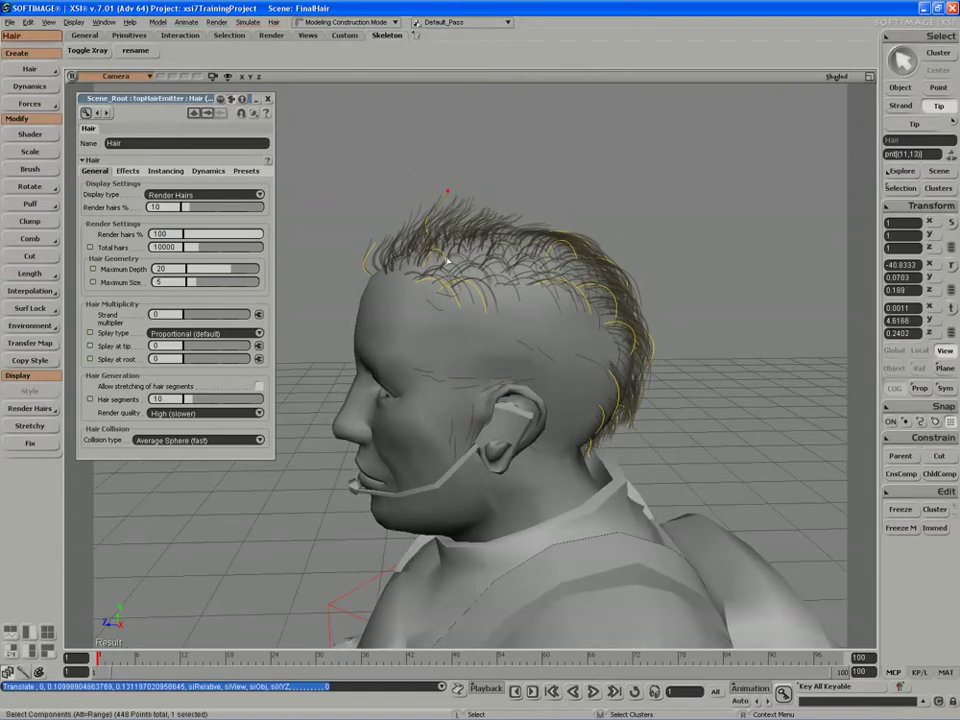
{"action": "left_click", "coordinate": [448, 261]}
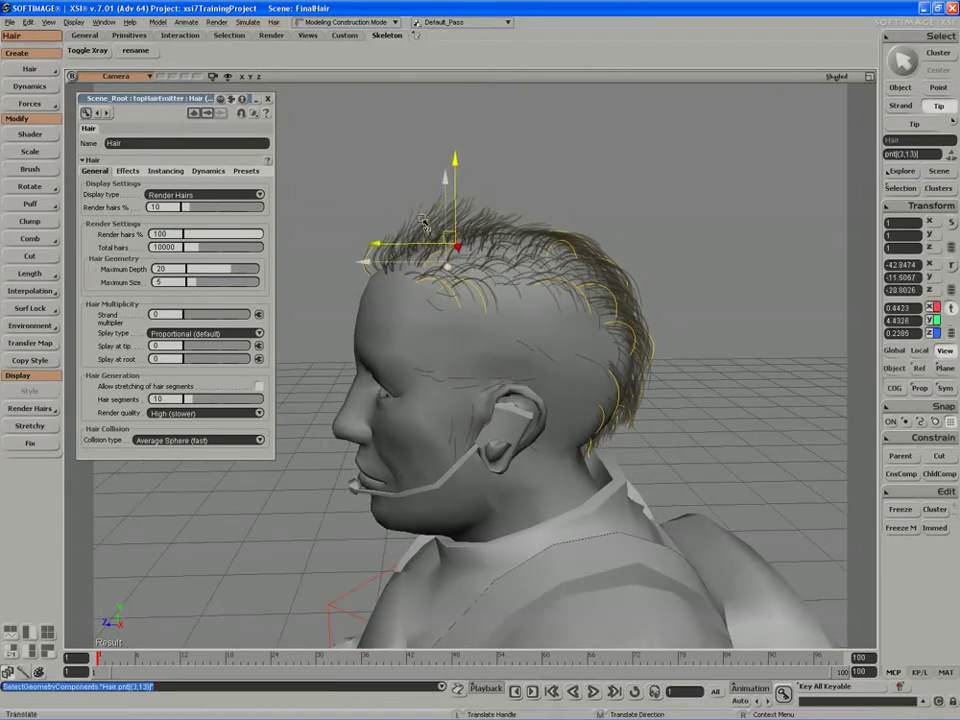
Step: Scale the front hairline guide strand by about 1.75 and move its tip forward over the forehead
{"action": "left_click", "coordinate": [374, 242]}
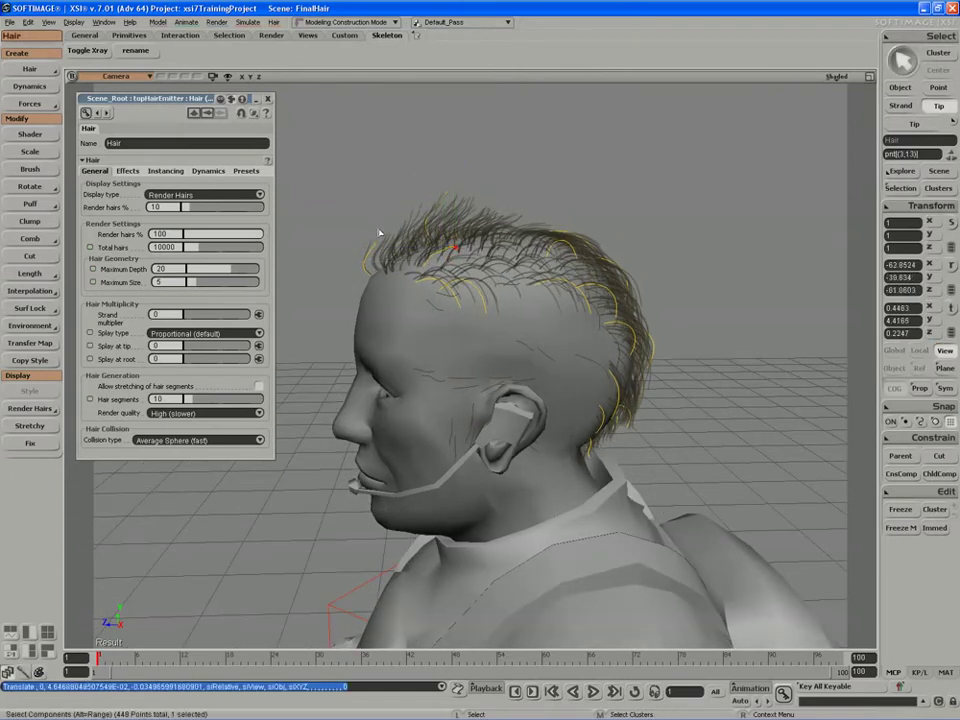
{"action": "left_click", "coordinate": [36, 152]}
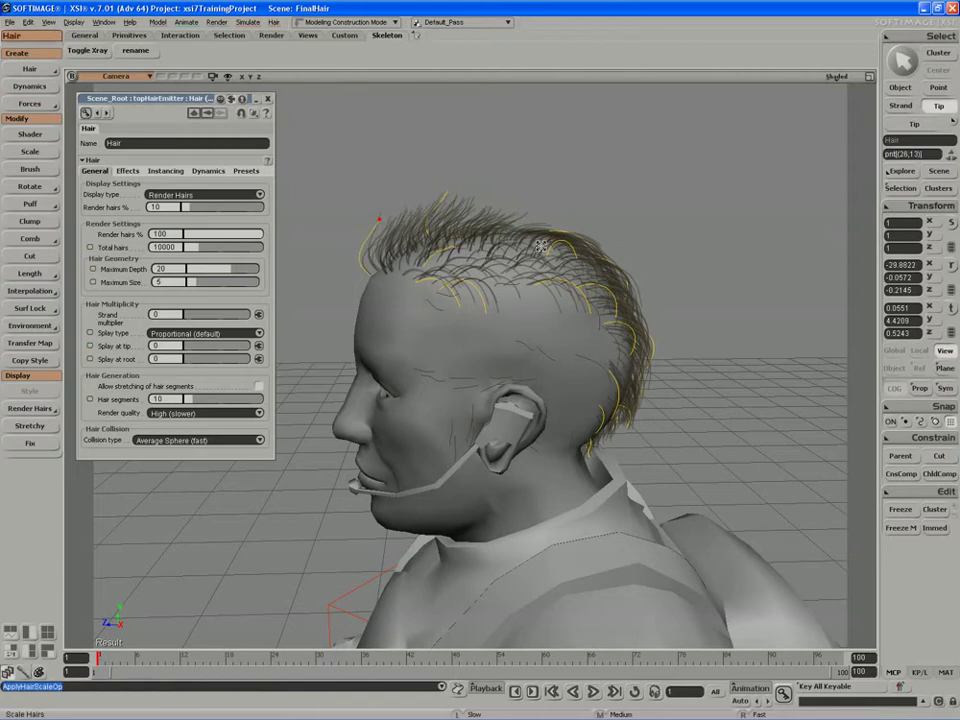
{"action": "left_click_drag", "start_coordinate": [541, 246], "coordinate": [546, 244]}
{"action": "key", "text": "v"}
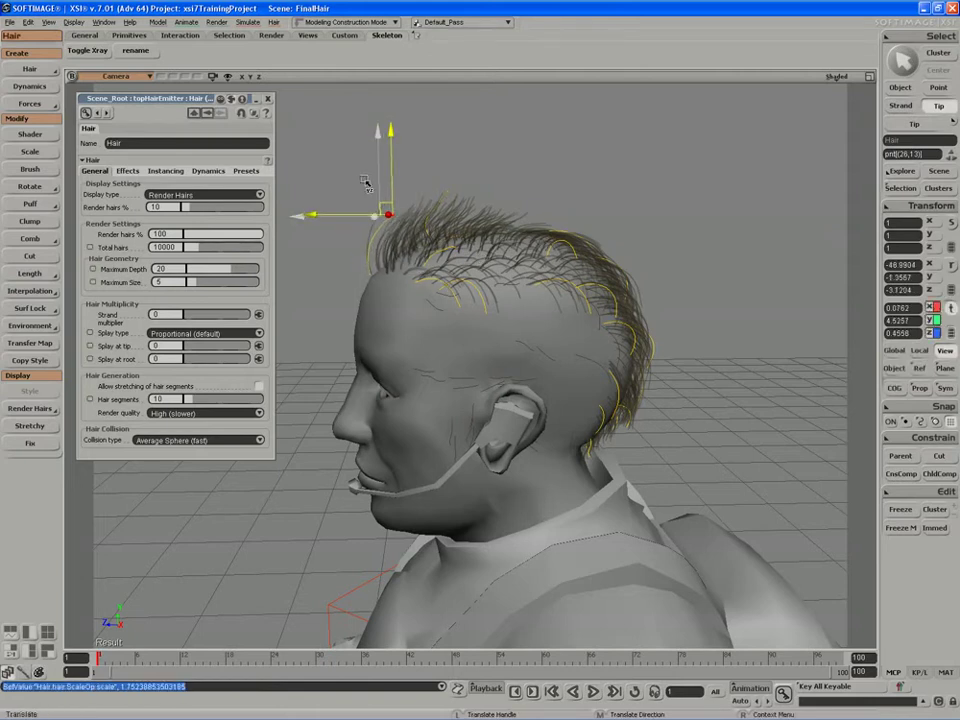
{"action": "left_click_drag", "start_coordinate": [320, 190], "coordinate": [293, 230]}
Step: Move the tip of the guide strand above the character's left temple forward toward the face
{"action": "key", "text": "s"}
{"action": "right_click_drag", "start_coordinate": [380, 268], "coordinate": [470, 250]}
{"action": "left_click", "coordinate": [461, 228]}
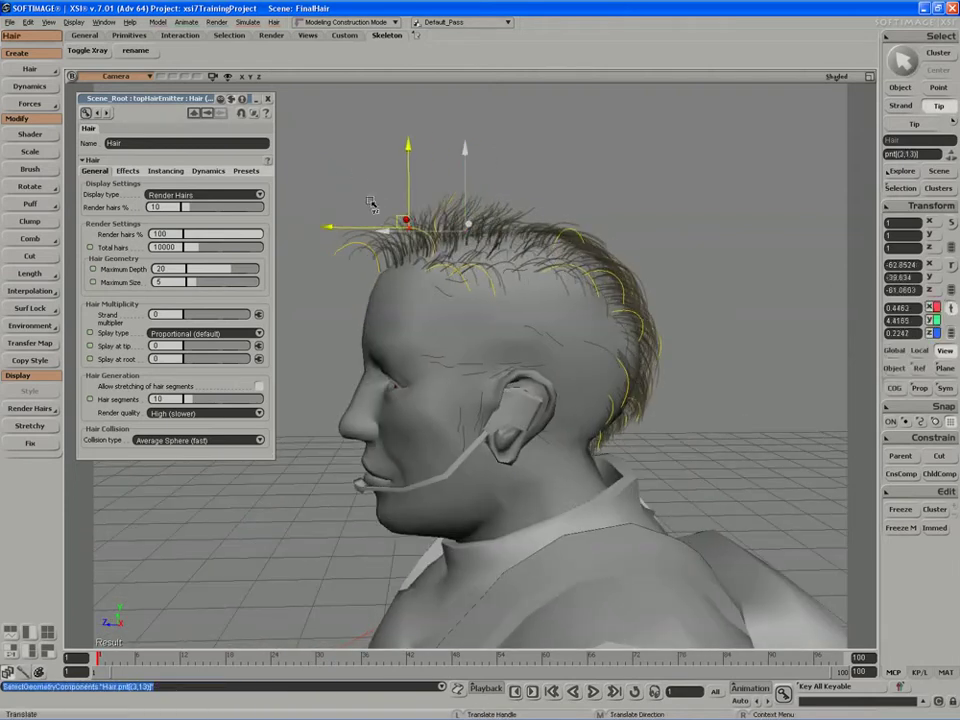
{"action": "left_click_drag", "start_coordinate": [371, 204], "coordinate": [369, 209]}
Step: On the character's right side, pull the guide strand tip behind the front hairline forward and slightly up
{"action": "key", "text": "s"}
{"action": "right_click_drag", "start_coordinate": [372, 212], "coordinate": [467, 242]}
{"action": "left_click", "coordinate": [450, 206]}
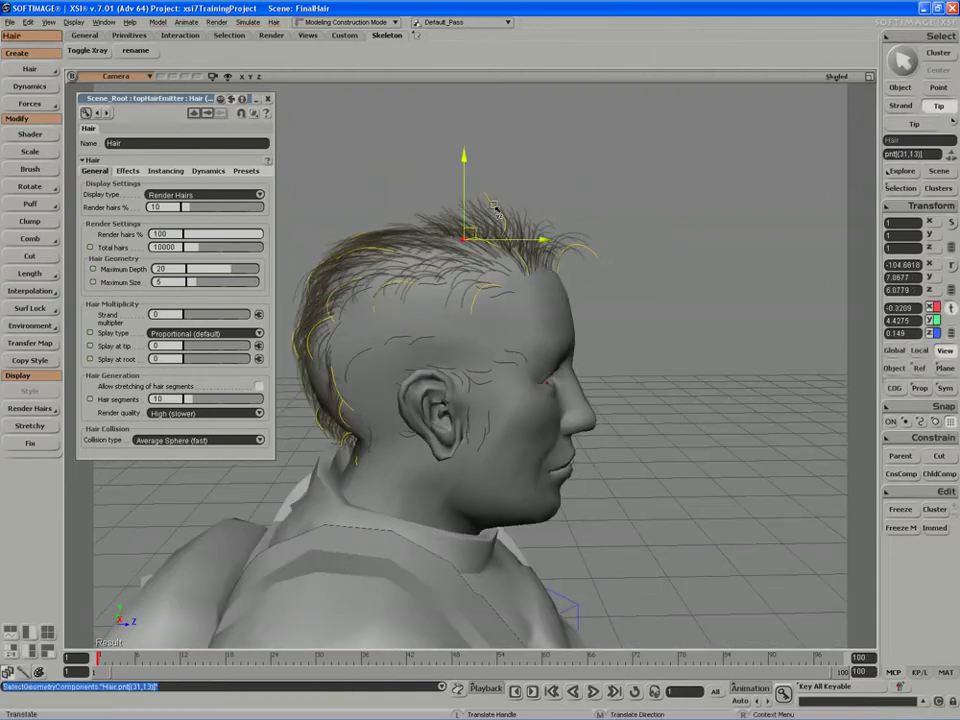
{"action": "left_click_drag", "start_coordinate": [497, 212], "coordinate": [560, 203]}
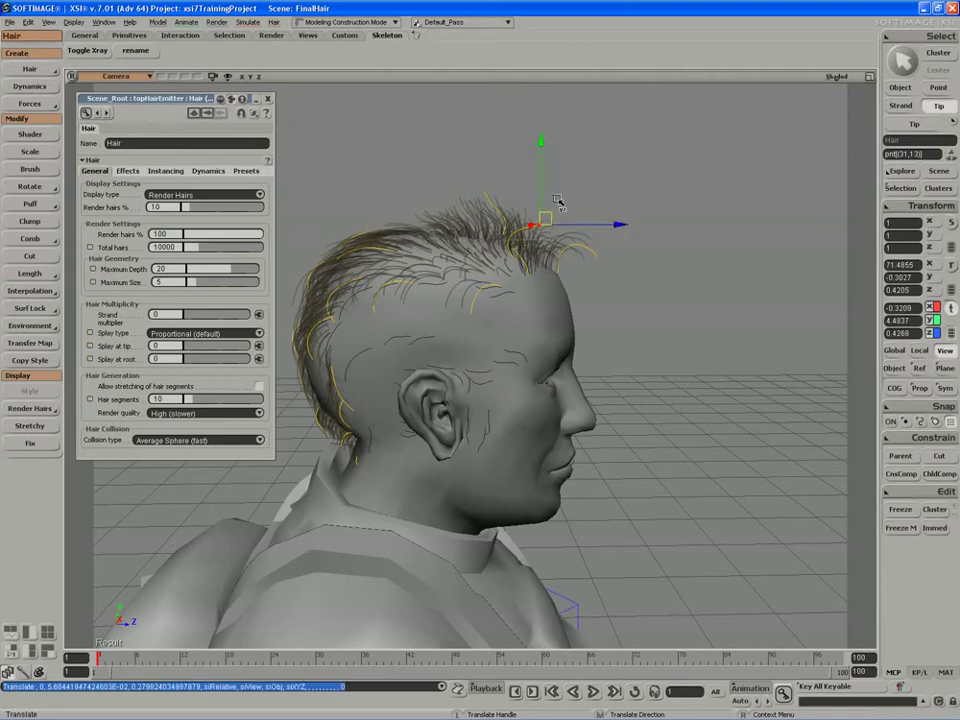
Step: Select the neighbouring guide strand tip at the front right of the hairline and move it forward
{"action": "key", "text": "space"}
{"action": "key", "text": "t"}
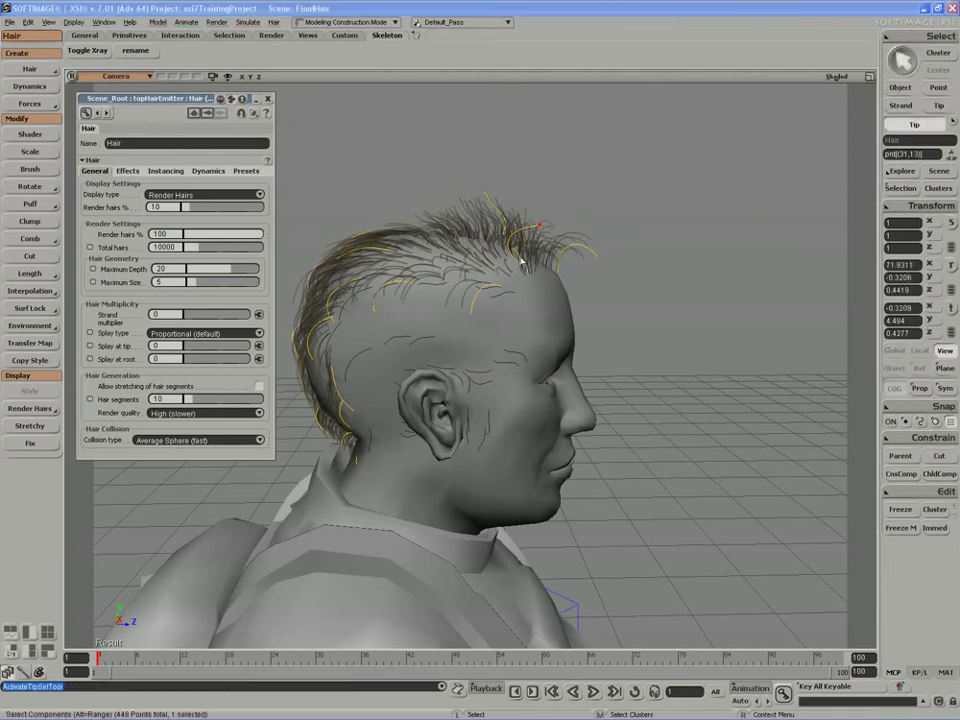
{"action": "left_click", "coordinate": [526, 247]}
{"action": "left_click_drag", "start_coordinate": [545, 223], "coordinate": [568, 223]}
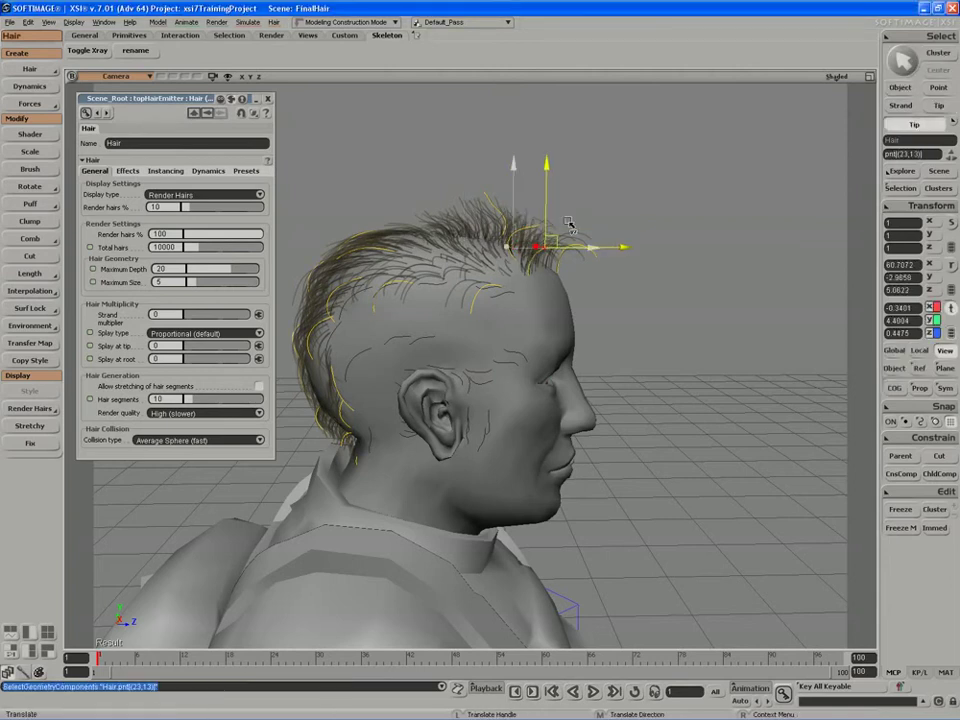
Step: Reselect the top centre guide strand tip and nudge it slightly forward and up
{"action": "right_click_drag", "start_coordinate": [568, 223], "coordinate": [410, 248]}
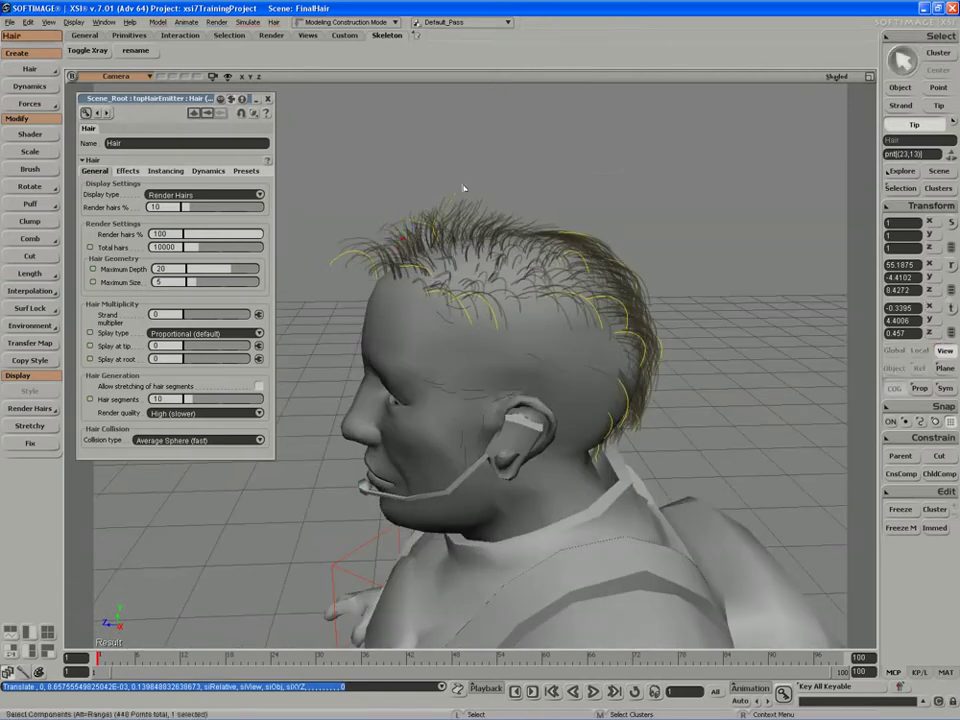
{"action": "left_click_drag", "start_coordinate": [463, 188], "coordinate": [441, 203]}
{"action": "right_click_drag", "start_coordinate": [441, 203], "coordinate": [437, 201]}
{"action": "left_click_drag", "start_coordinate": [437, 201], "coordinate": [450, 238]}
{"action": "middle_click_drag", "start_coordinate": [450, 238], "coordinate": [344, 303]}
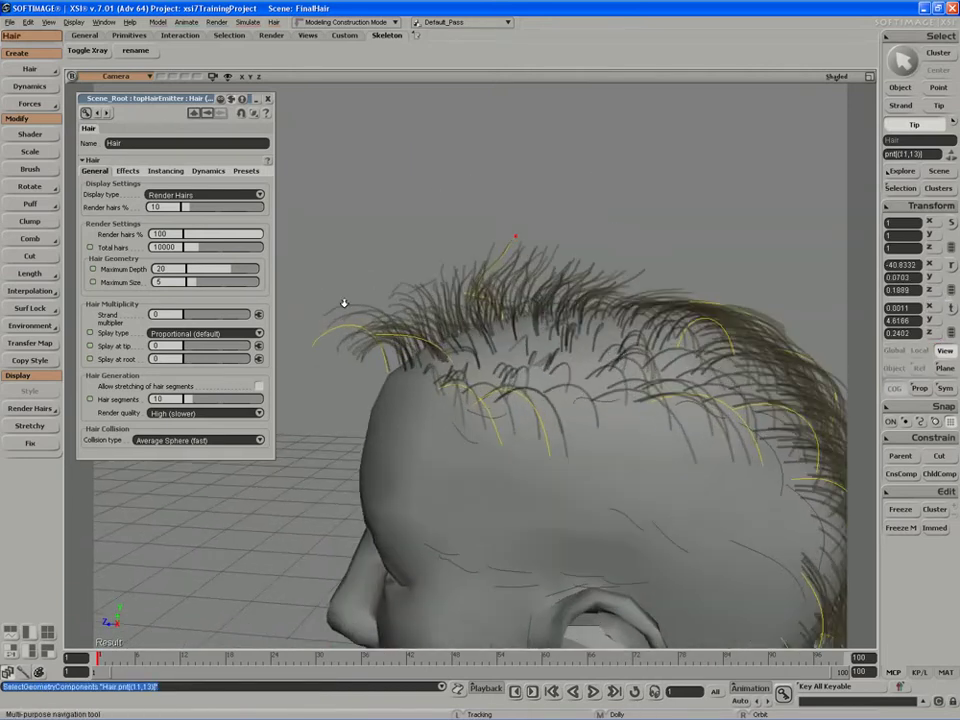
{"action": "left_click_drag", "start_coordinate": [344, 303], "coordinate": [366, 302]}
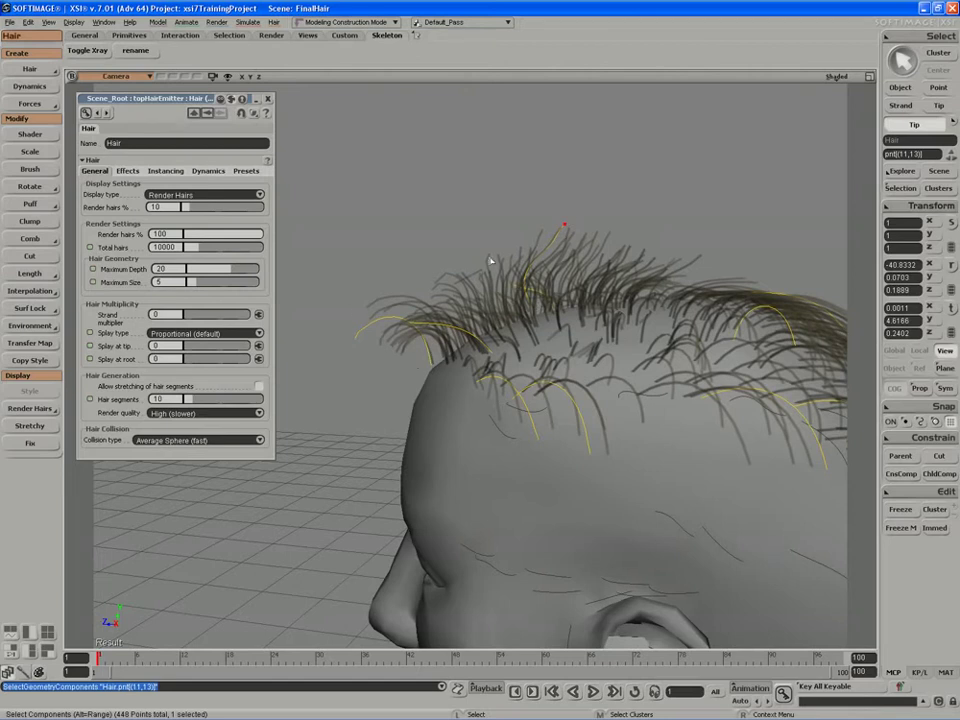
{"action": "key", "text": "v"}
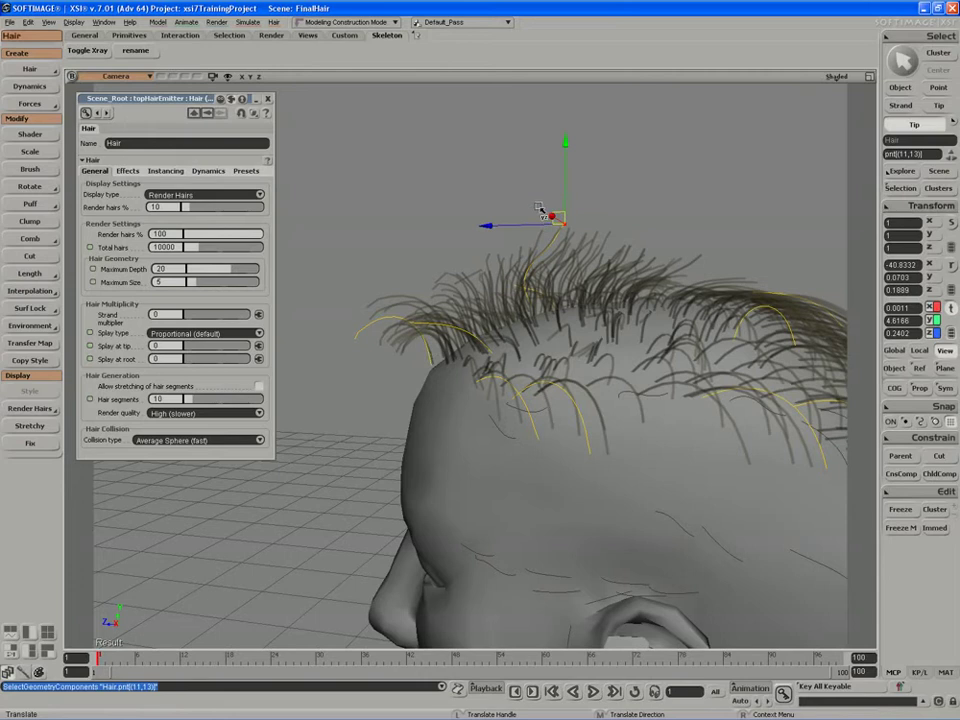
{"action": "left_click_drag", "start_coordinate": [522, 191], "coordinate": [520, 189]}
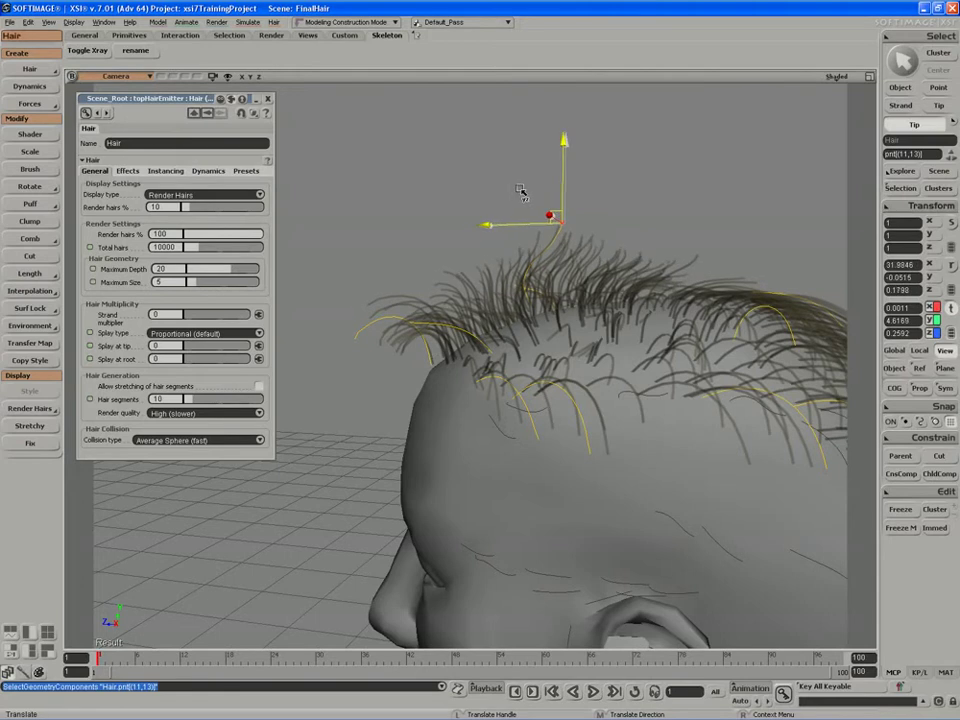
Step: Select the two guide strand tips above the left temple and scale those strands by about 1.64
{"action": "key", "text": "s"}
{"action": "right_click_drag", "start_coordinate": [519, 204], "coordinate": [566, 188]}
{"action": "key", "text": "space"}
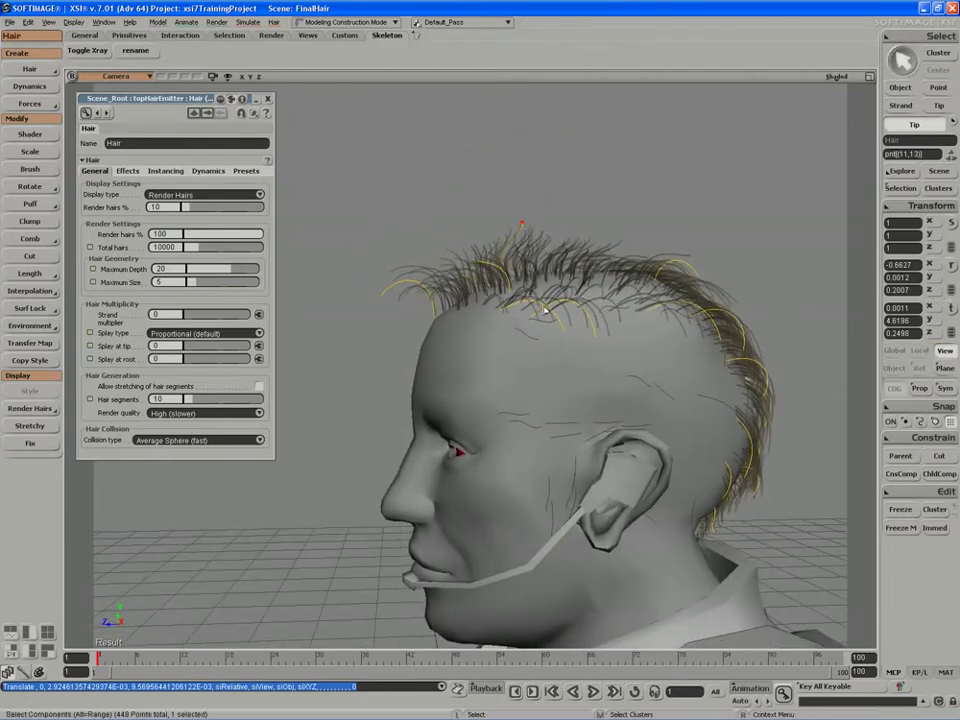
{"action": "left_click_drag", "start_coordinate": [543, 306], "coordinate": [607, 346]}
{"action": "key", "text": "s"}
{"action": "mouse_move", "coordinate": [536, 312]}
{"action": "right_mouse_down"}
{"action": "mouse_move", "coordinate": [584, 341]}
{"action": "mouse_move", "coordinate": [531, 330]}
{"action": "right_mouse_up"}
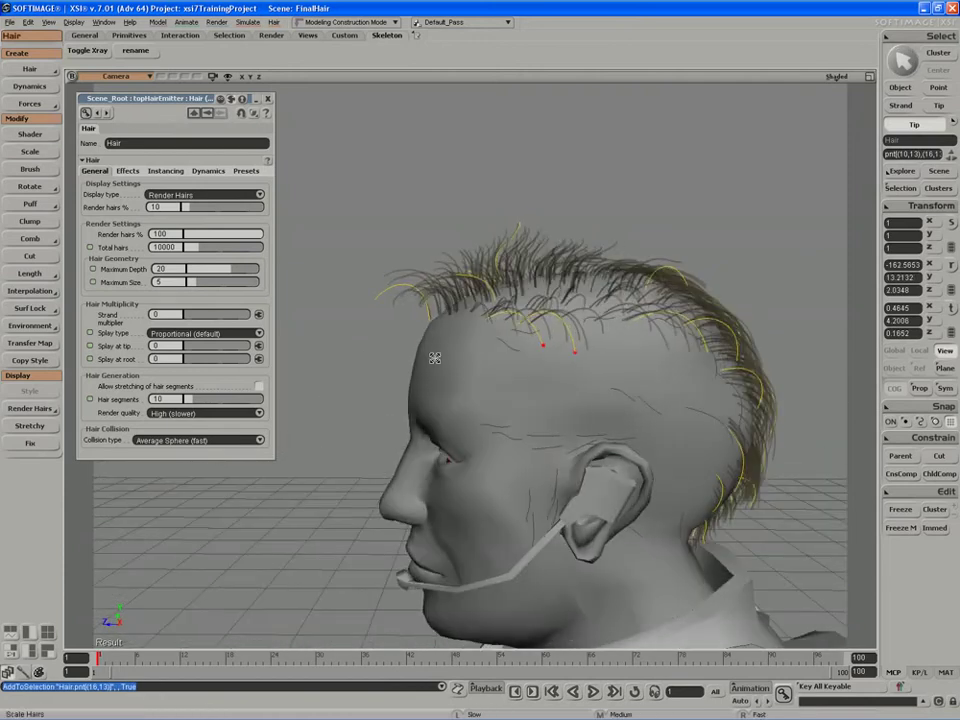
{"action": "left_click_drag", "start_coordinate": [435, 358], "coordinate": [488, 330]}
{"action": "right_click_drag", "start_coordinate": [488, 330], "coordinate": [445, 333]}
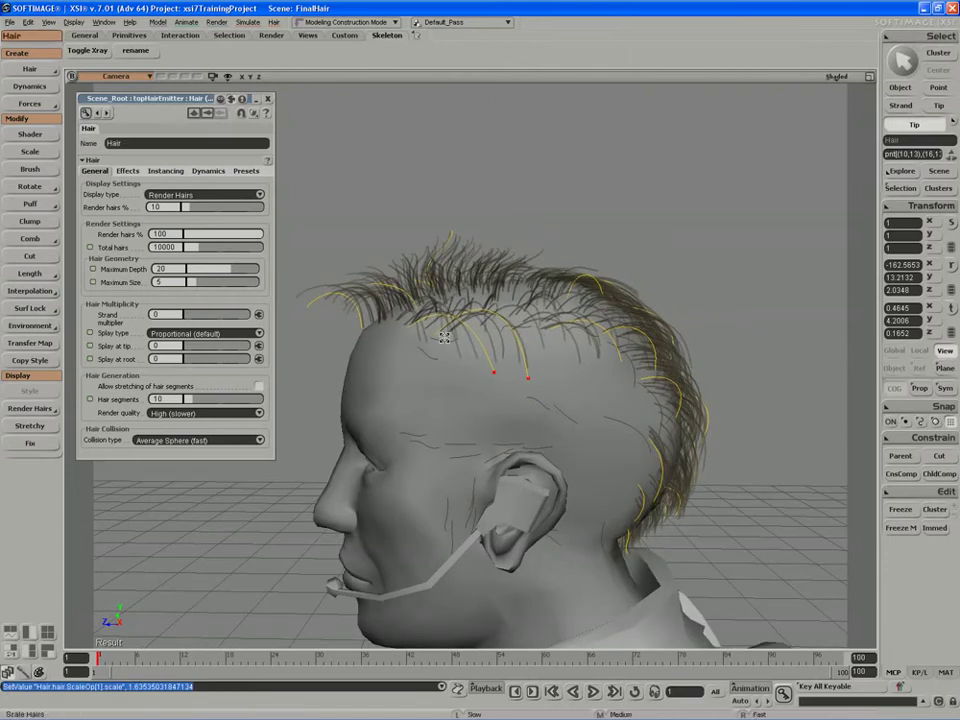
Step: Adjust the two left temple strand tips in side view and pull them inward toward the head in front view
{"action": "key", "text": "v"}
{"action": "left_click_drag", "start_coordinate": [465, 387], "coordinate": [427, 245]}
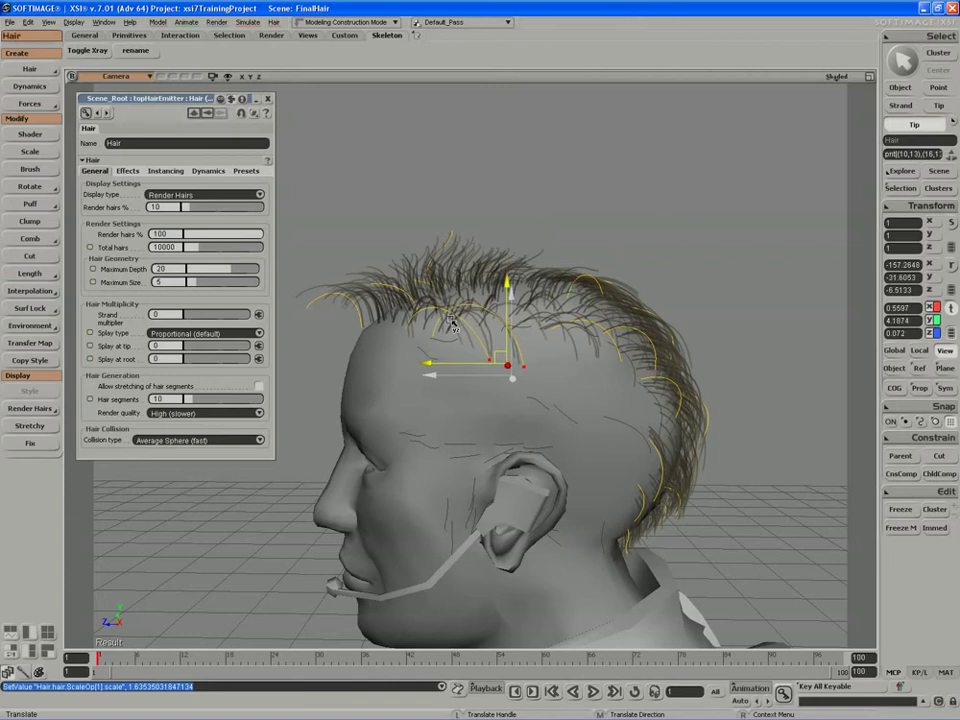
{"action": "right_click_drag", "start_coordinate": [452, 323], "coordinate": [513, 328]}
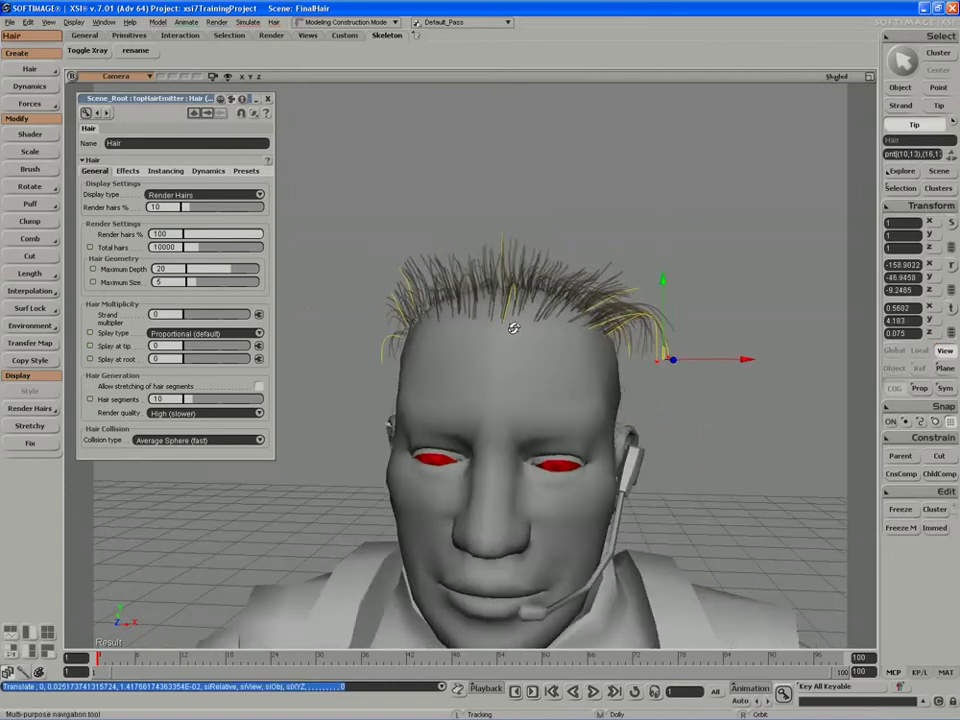
{"action": "key", "text": "v"}
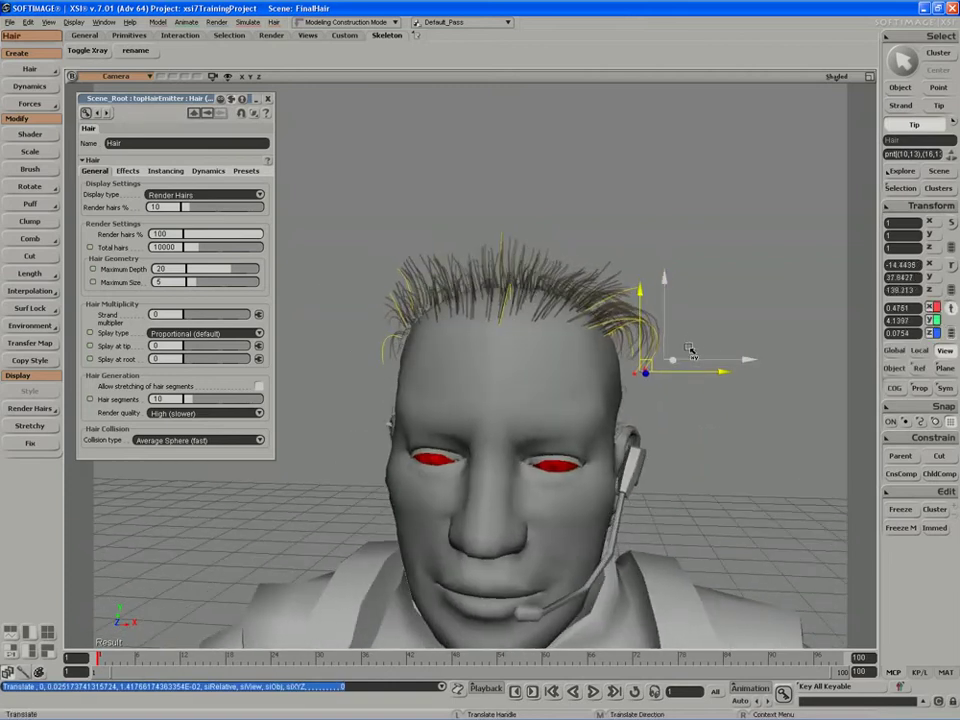
Step: Select the guide strand tip above and behind the left ear and scale that strand by about 1.54
{"action": "key", "text": "s"}
{"action": "right_click_drag", "start_coordinate": [690, 352], "coordinate": [571, 386]}
{"action": "key", "text": "t"}
{"action": "left_click", "coordinate": [555, 371]}
{"action": "key", "text": "s"}
{"action": "left_click", "coordinate": [35, 152]}
{"action": "left_click_drag", "start_coordinate": [527, 326], "coordinate": [572, 318]}
Step: Move the tip of the strand above and behind the left ear down and inward against the side of the head
{"action": "key", "text": "s"}
{"action": "right_click_drag", "start_coordinate": [572, 314], "coordinate": [508, 304]}
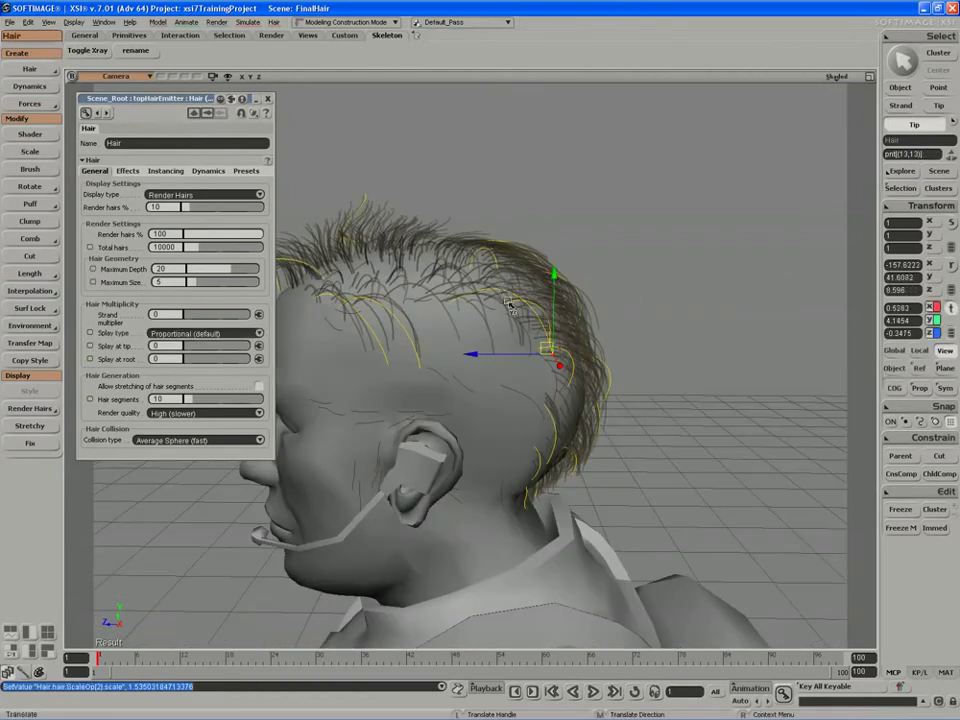
{"action": "left_click_drag", "start_coordinate": [460, 357], "coordinate": [468, 372]}
{"action": "right_click_drag", "start_coordinate": [478, 372], "coordinate": [433, 427]}
Step: Select the guide strand tip on the left side of the crown and lift it up and slightly forward
{"action": "key", "text": "space"}
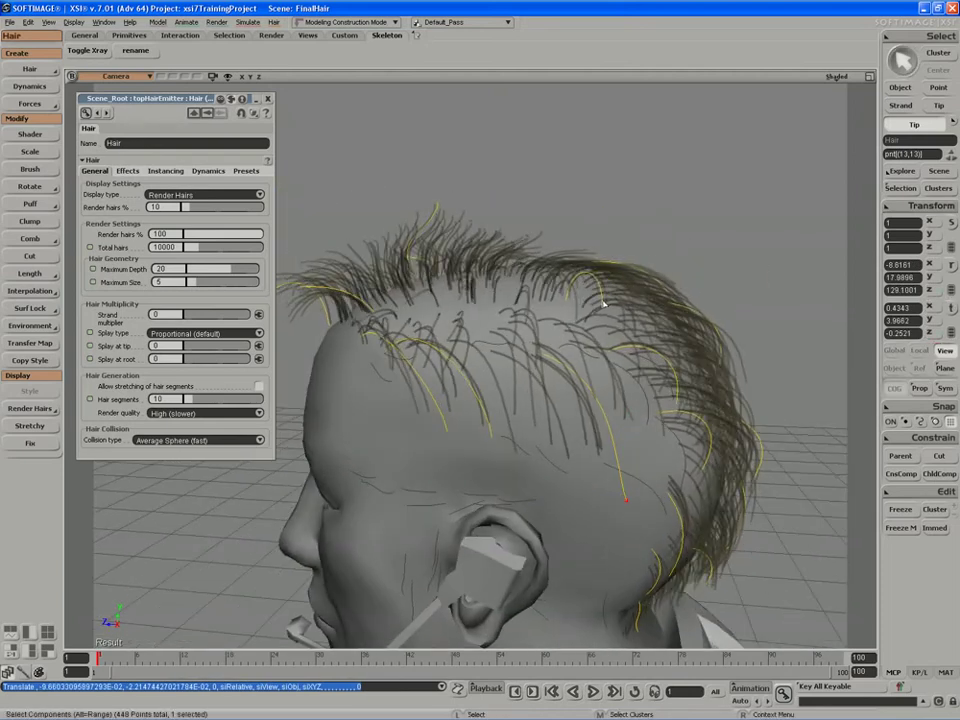
{"action": "left_click", "coordinate": [603, 304]}
{"action": "key", "text": "s"}
{"action": "right_click_drag", "start_coordinate": [600, 307], "coordinate": [480, 225]}
{"action": "key", "text": "v"}
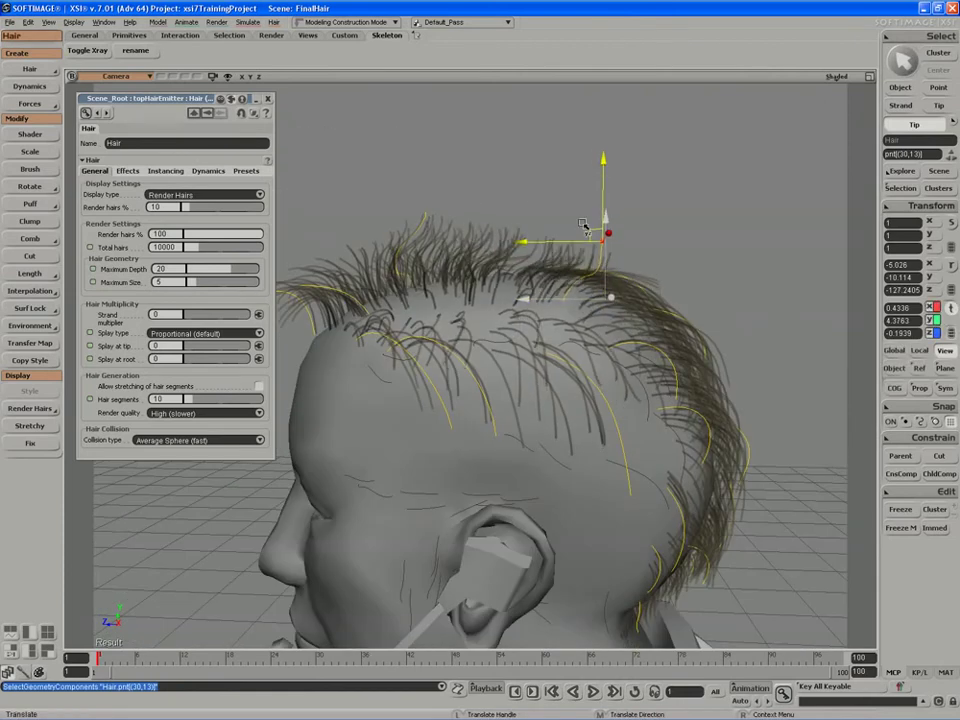
{"action": "left_click_drag", "start_coordinate": [584, 224], "coordinate": [561, 222]}
Step: Select the matching guide strand tip on the right side of the crown and lift it up and forward
{"action": "right_click_drag", "start_coordinate": [578, 222], "coordinate": [481, 303]}
{"action": "left_click", "coordinate": [501, 335]}
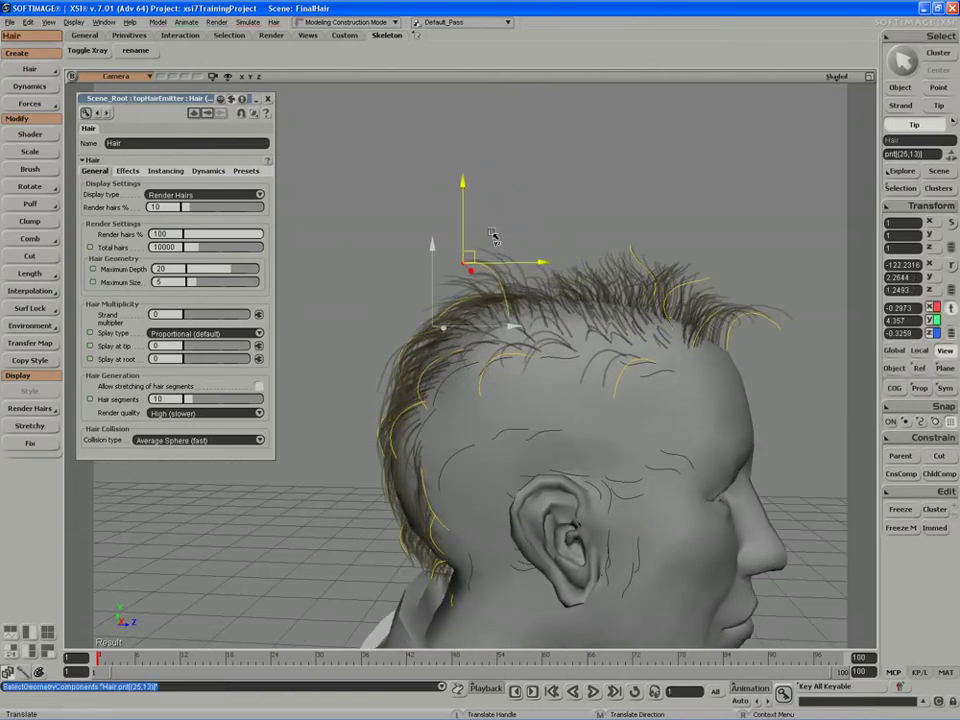
{"action": "left_click_drag", "start_coordinate": [492, 235], "coordinate": [500, 244]}
Step: Select the two guide strand tips above the right ear and temple and scale those strands by about 2.01
{"action": "right_click_drag", "start_coordinate": [500, 244], "coordinate": [488, 264]}
{"action": "key", "text": "t"}
{"action": "left_click", "coordinate": [461, 347]}
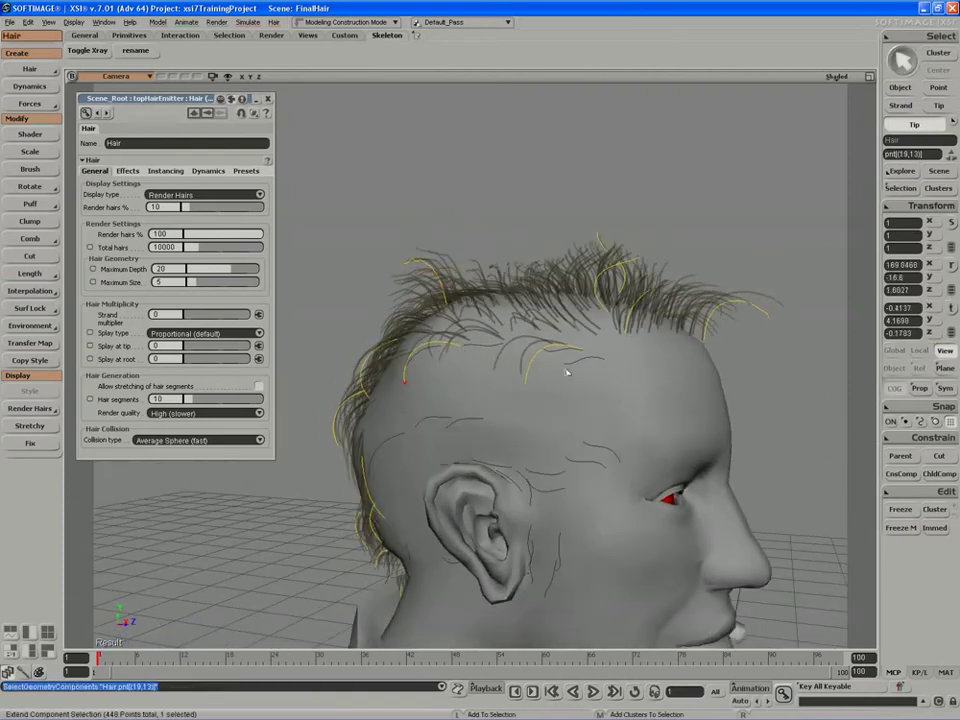
{"action": "left_click", "coordinate": [563, 347], "text": "shift"}
{"action": "right_click_drag", "start_coordinate": [552, 345], "coordinate": [576, 344]}
{"action": "left_click", "coordinate": [31, 153]}
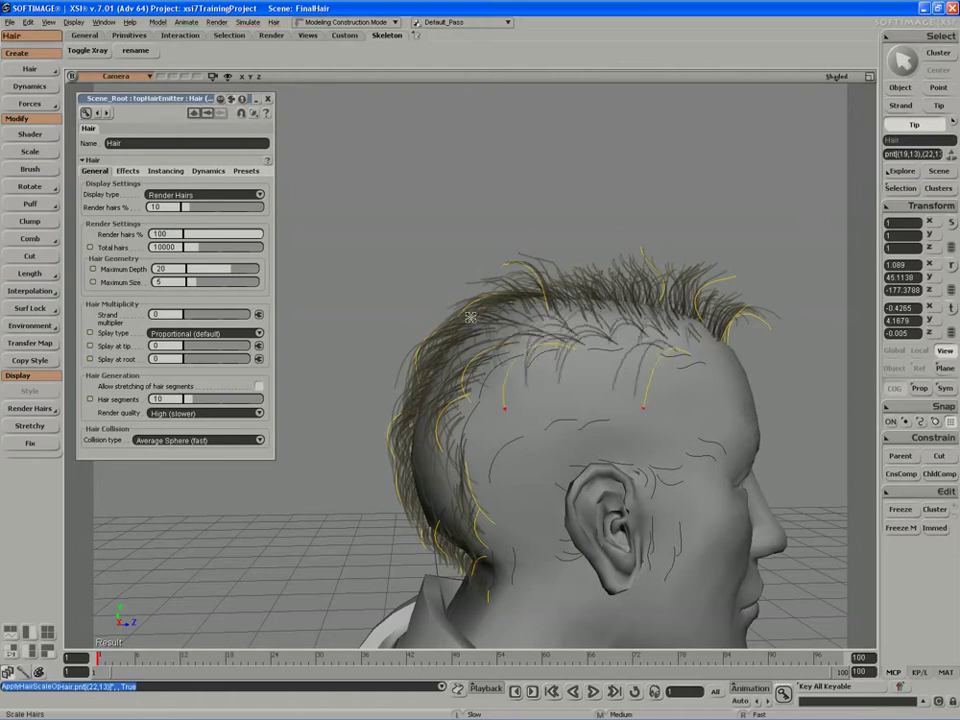
{"action": "left_click_drag", "start_coordinate": [471, 317], "coordinate": [528, 318]}
Step: Move the two strand tips above the right ear slightly forward and inward toward the side of the head
{"action": "right_click_drag", "start_coordinate": [536, 328], "coordinate": [480, 335]}
{"action": "key", "text": "v"}
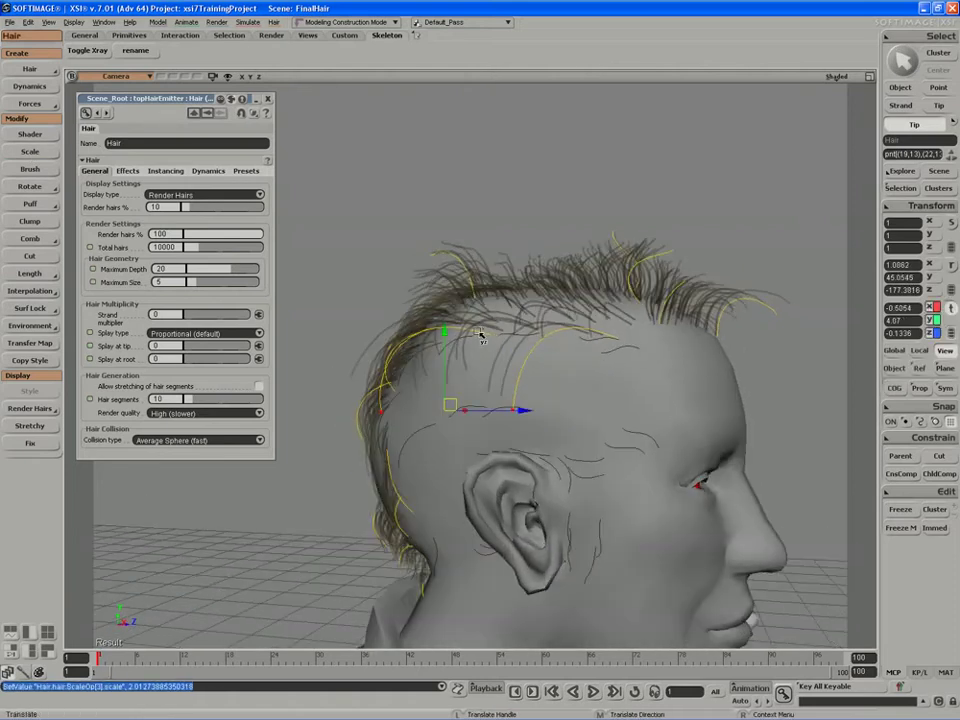
{"action": "left_click_drag", "start_coordinate": [453, 404], "coordinate": [485, 304]}
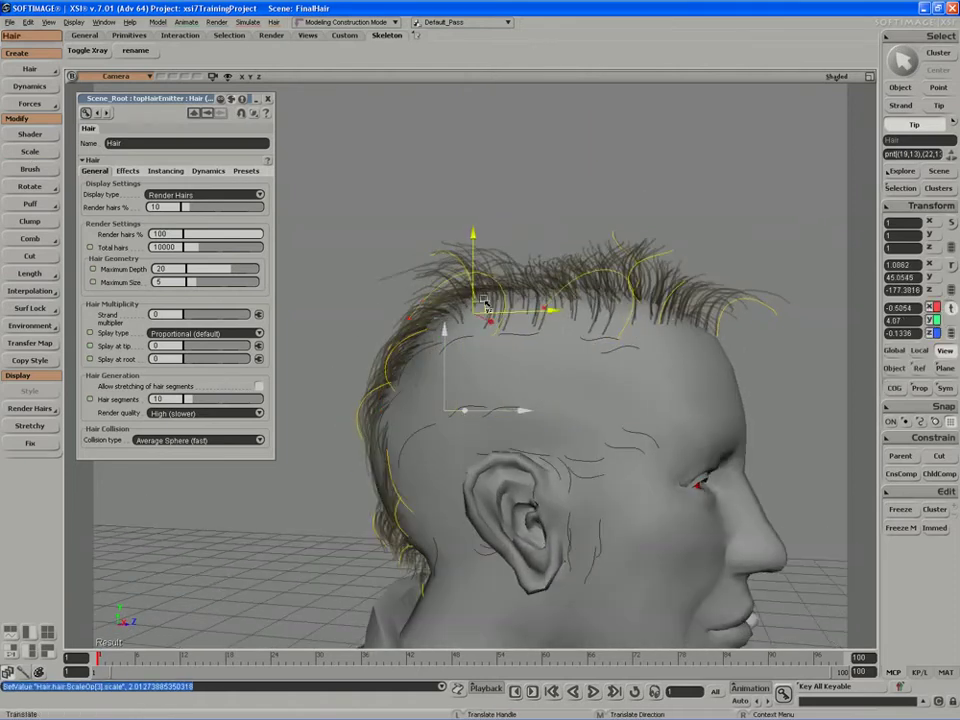
{"action": "left_click_drag", "start_coordinate": [481, 380], "coordinate": [480, 390]}
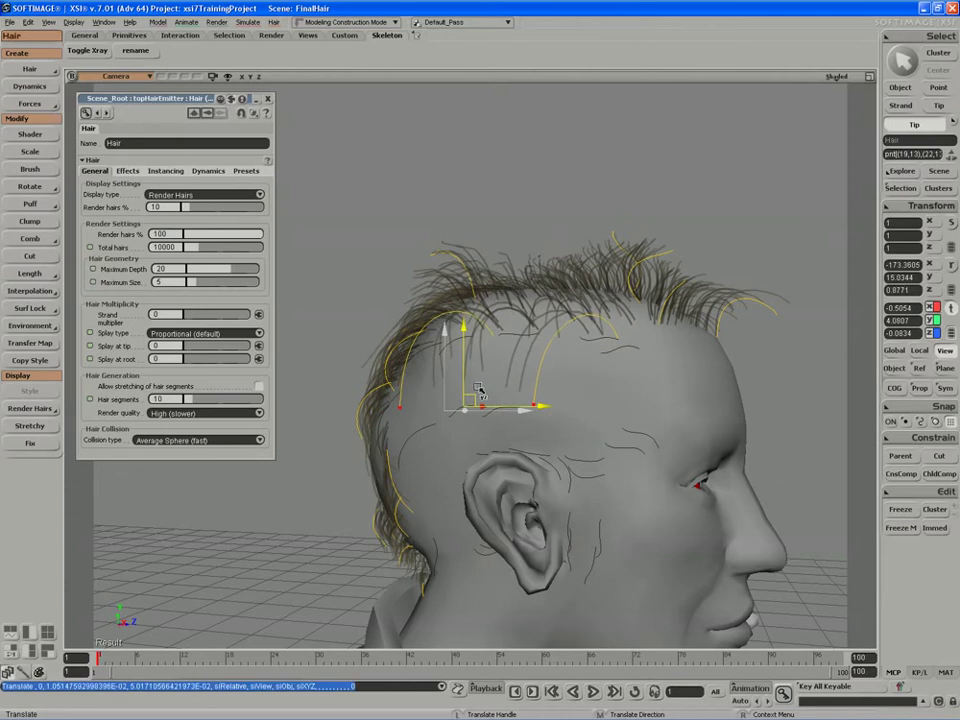
{"action": "right_click_drag", "start_coordinate": [480, 390], "coordinate": [703, 364]}
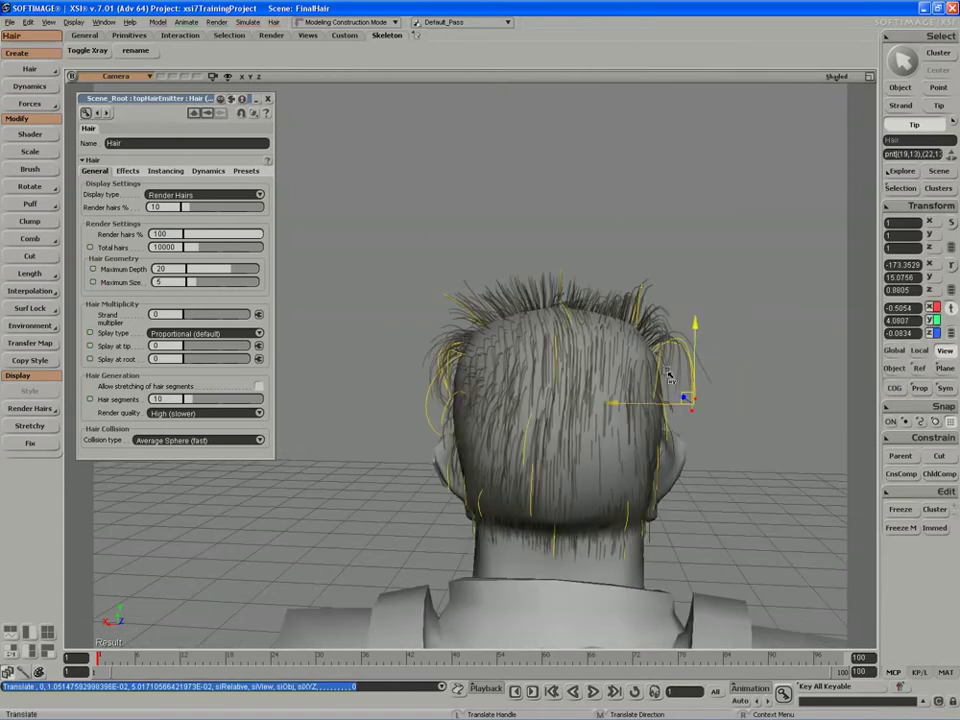
{"action": "left_click_drag", "start_coordinate": [669, 375], "coordinate": [656, 380]}
Step: Select the guide strand tip at the middle of the back of the crown and lift it up
{"action": "right_click_drag", "start_coordinate": [656, 378], "coordinate": [560, 308]}
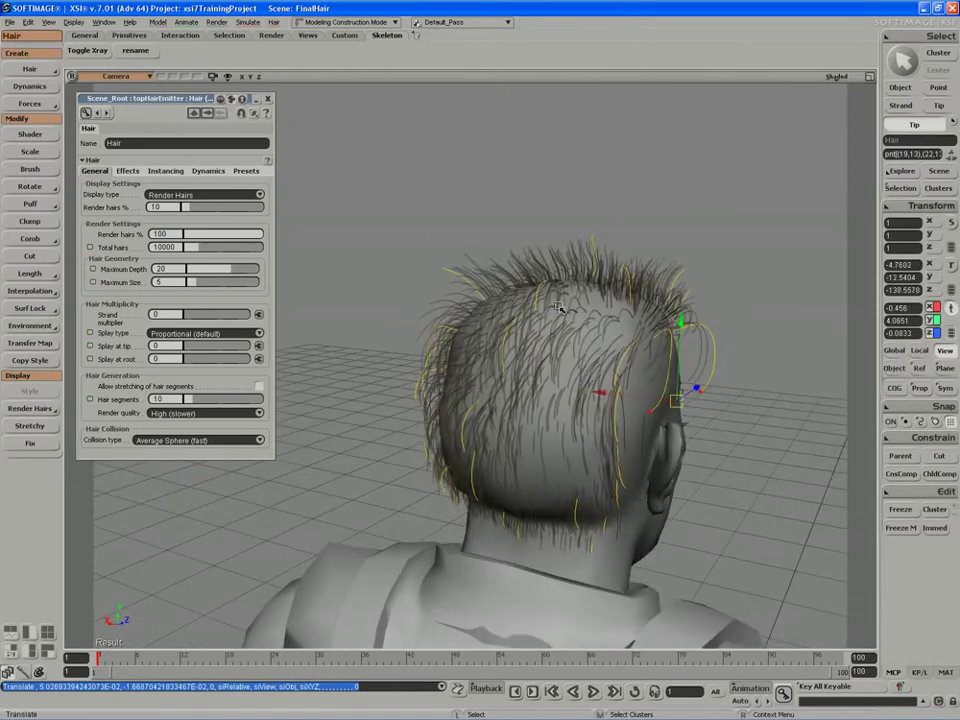
{"action": "key", "text": "space"}
{"action": "key", "text": "s"}
{"action": "left_click_drag", "start_coordinate": [508, 278], "coordinate": [546, 316]}
{"action": "key", "text": "s"}
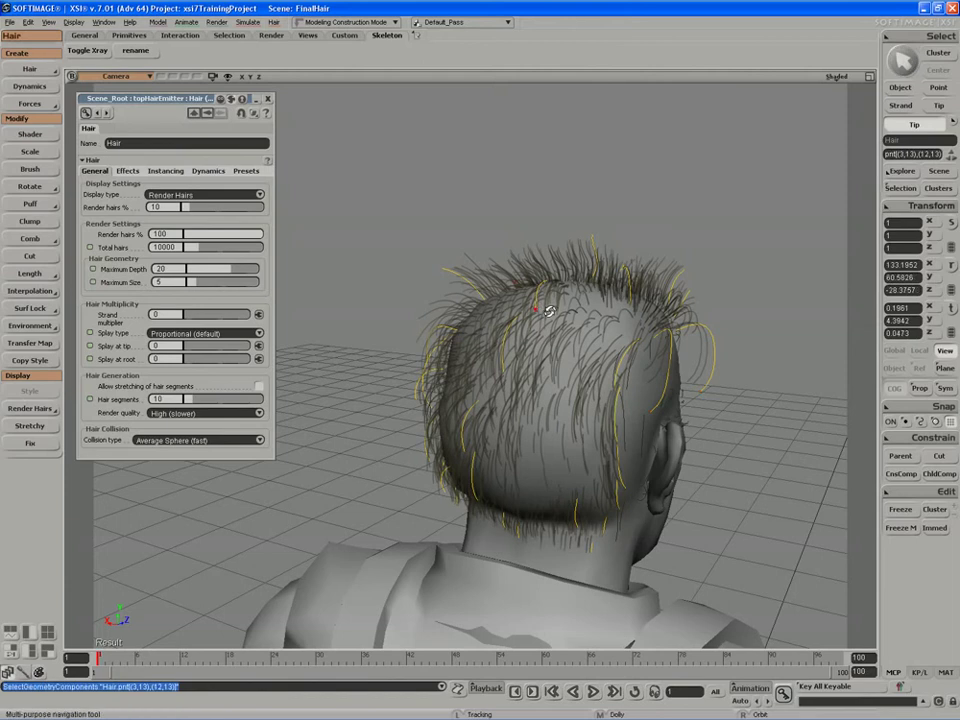
{"action": "right_click_drag", "start_coordinate": [549, 311], "coordinate": [474, 276]}
{"action": "left_click", "coordinate": [533, 323]}
{"action": "key", "text": "s"}
{"action": "key", "text": "v"}
{"action": "key", "text": "s"}
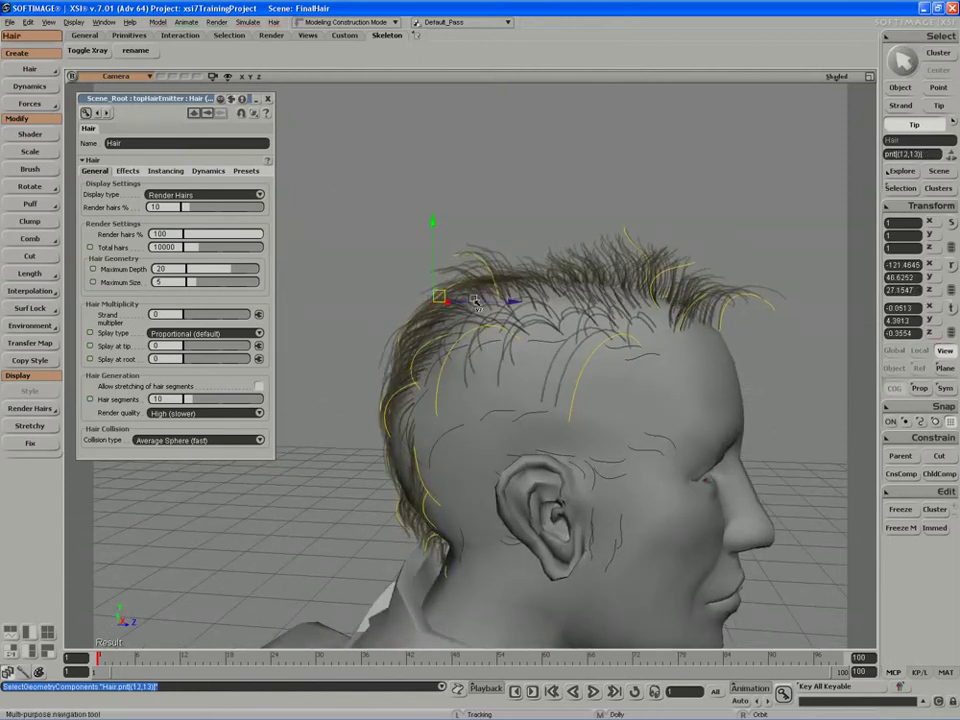
{"action": "key", "text": "v"}
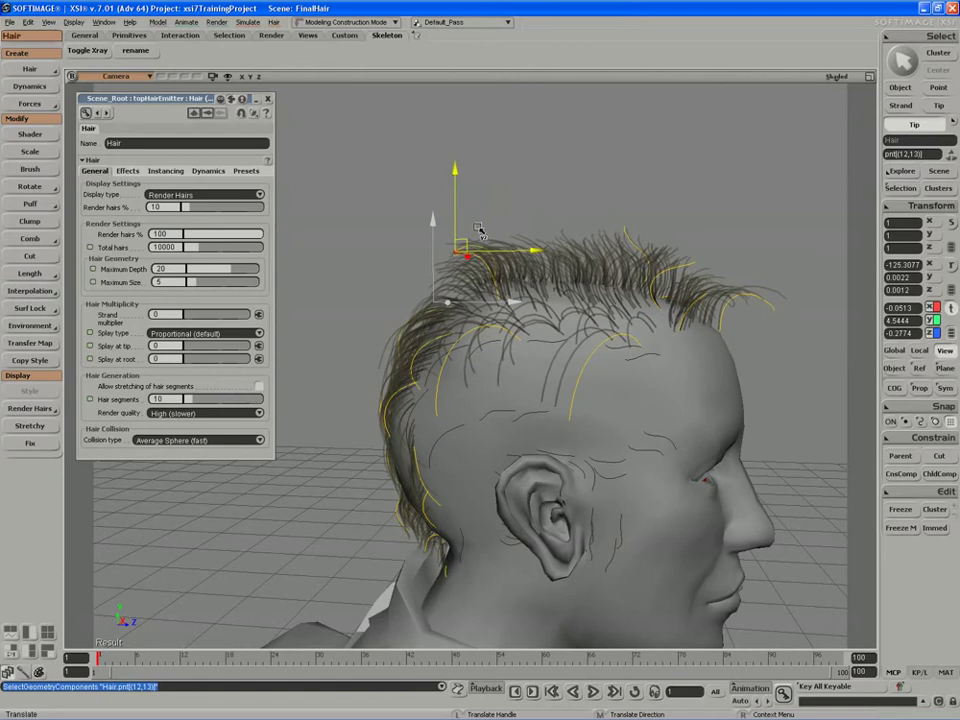
{"action": "left_click_drag", "start_coordinate": [480, 233], "coordinate": [468, 228]}
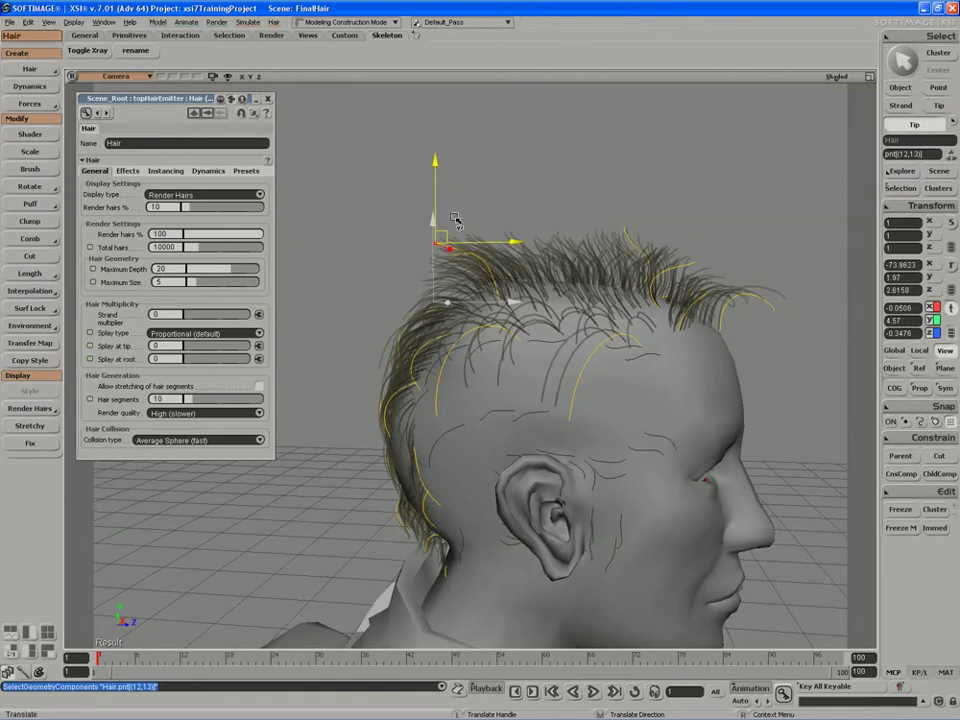
Step: Increase the displayed render hairs to 48.175% and view the head from above its left side
{"action": "right_click_drag", "start_coordinate": [454, 223], "coordinate": [529, 203]}
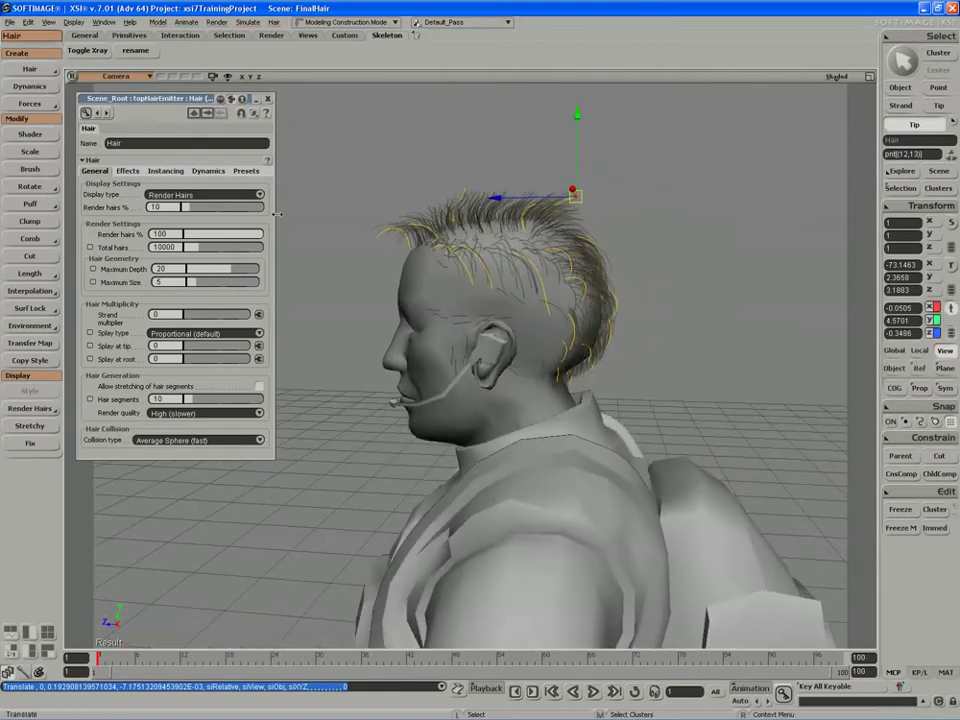
{"action": "left_click_drag", "start_coordinate": [209, 208], "coordinate": [222, 208]}
{"action": "key", "text": "s"}
{"action": "right_click_drag", "start_coordinate": [474, 250], "coordinate": [462, 410]}
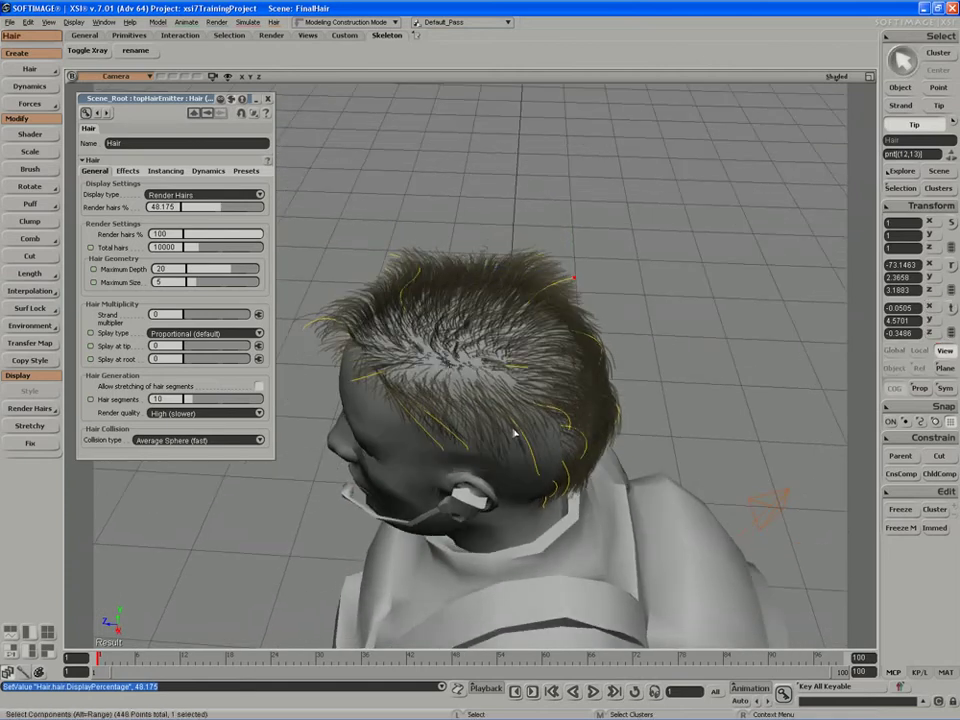
Step: Try raising the guide strand tip above and behind the left ear, and undo that move
{"action": "key", "text": "v"}
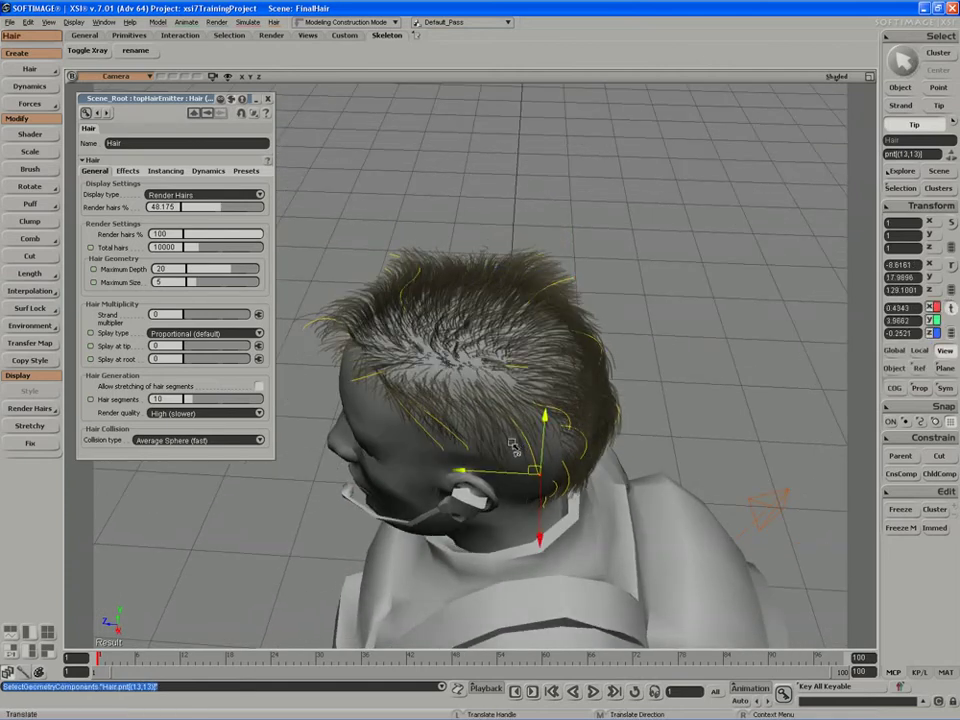
{"action": "left_click_drag", "start_coordinate": [513, 430], "coordinate": [520, 402]}
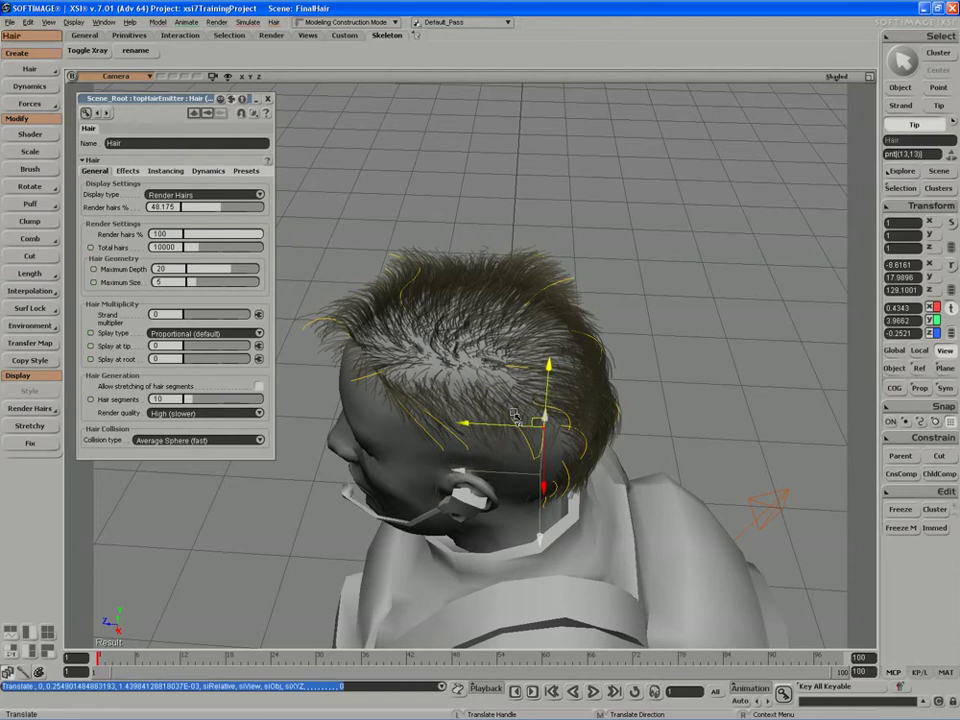
{"action": "key", "text": "s"}
{"action": "right_click_drag", "start_coordinate": [520, 402], "coordinate": [499, 401]}
{"action": "key", "text": "ctrl+z"}
Step: Select the guide strand tip on the left side of the crown and move it outward from the head
{"action": "key", "text": "s"}
{"action": "key", "text": "space"}
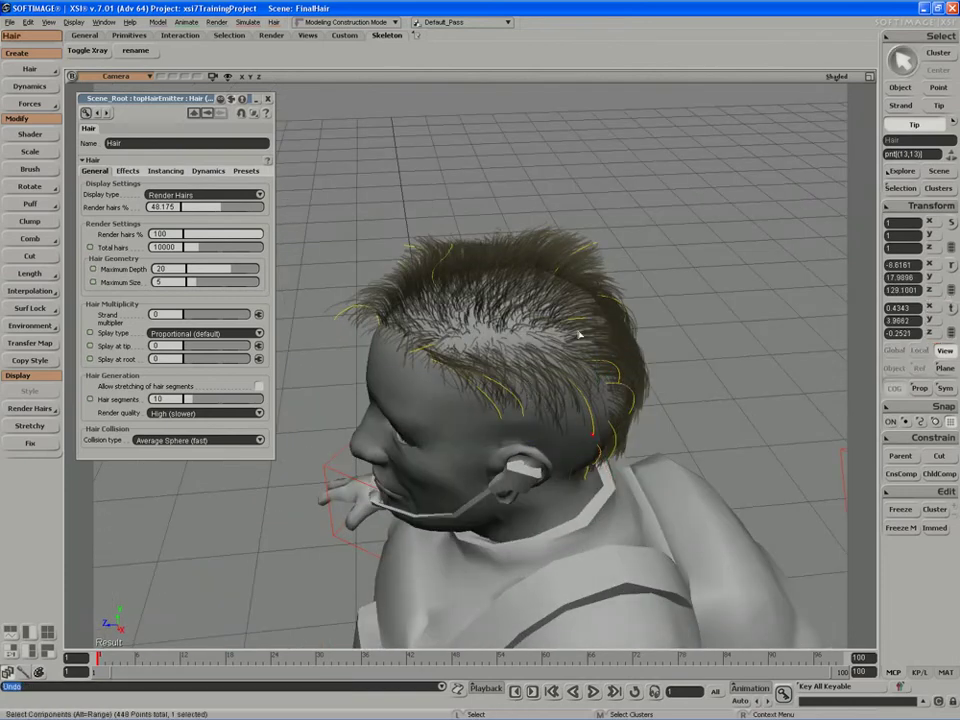
{"action": "left_click", "coordinate": [583, 325]}
{"action": "key", "text": "s"}
{"action": "right_click_drag", "start_coordinate": [581, 328], "coordinate": [529, 401]}
{"action": "key", "text": "v"}
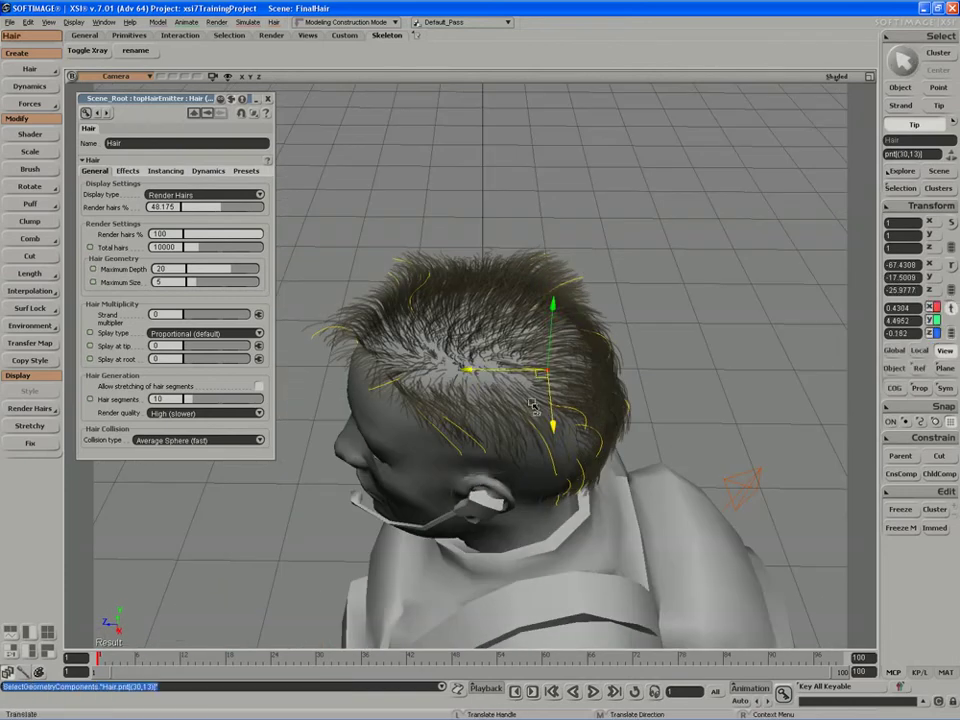
{"action": "left_click_drag", "start_coordinate": [532, 413], "coordinate": [511, 432]}
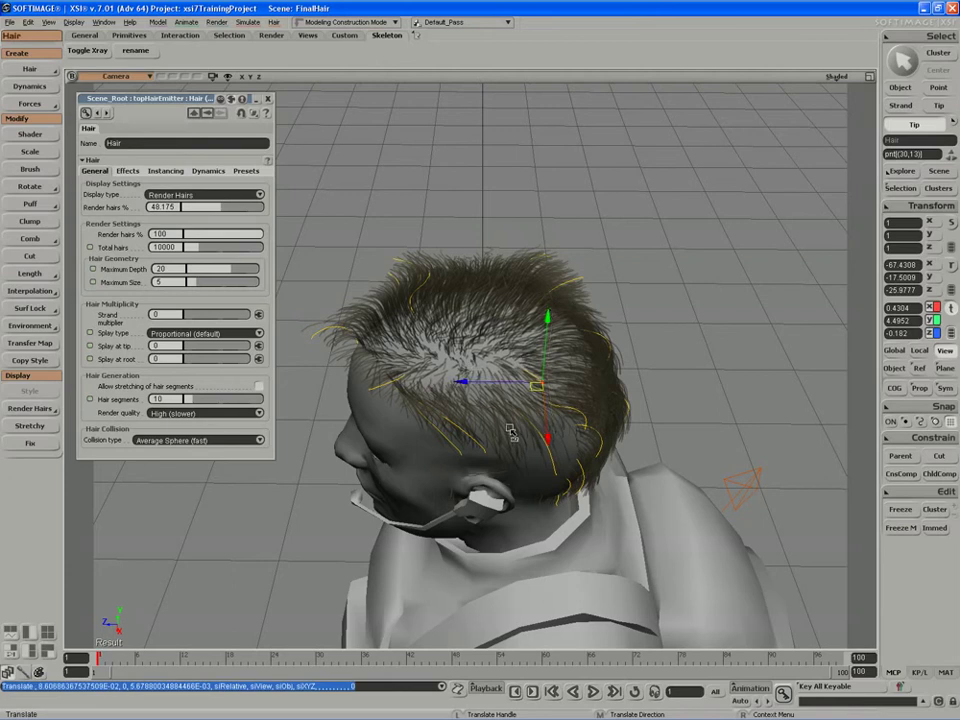
Step: Select the guide strand tip above the left temple and move it outward and slightly back
{"action": "key", "text": "s"}
{"action": "right_click_drag", "start_coordinate": [511, 433], "coordinate": [465, 467]}
{"action": "left_click", "coordinate": [395, 467]}
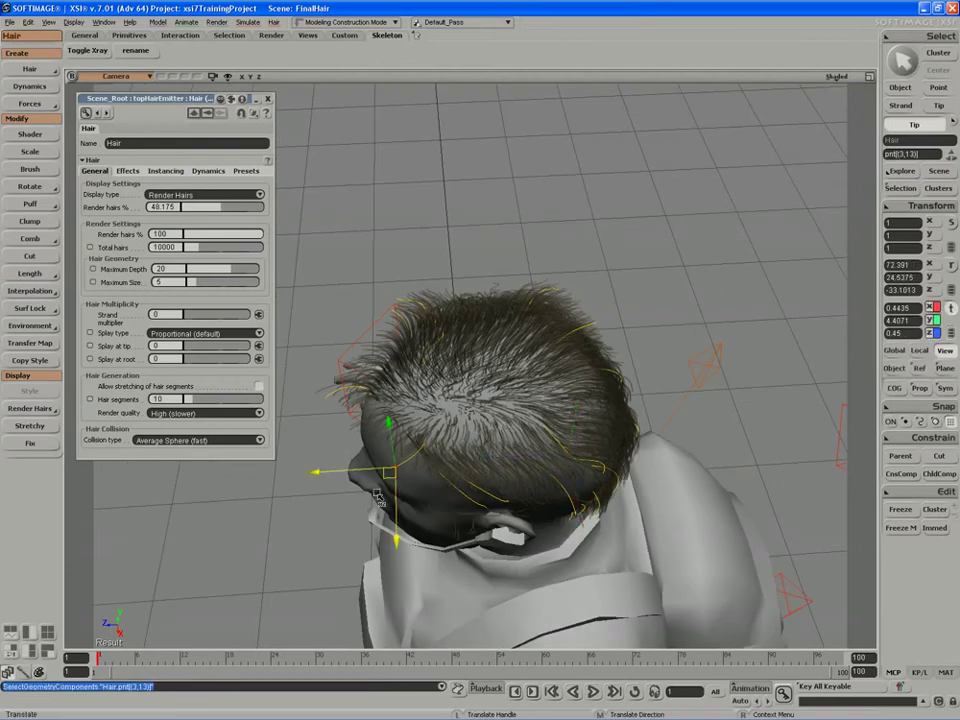
{"action": "left_click_drag", "start_coordinate": [376, 495], "coordinate": [379, 500]}
Step: Select the guide strand tip at the top front of the head and move it toward the character's left and slightly down
{"action": "key", "text": "s"}
{"action": "right_click_drag", "start_coordinate": [432, 480], "coordinate": [457, 425]}
{"action": "key", "text": "space"}
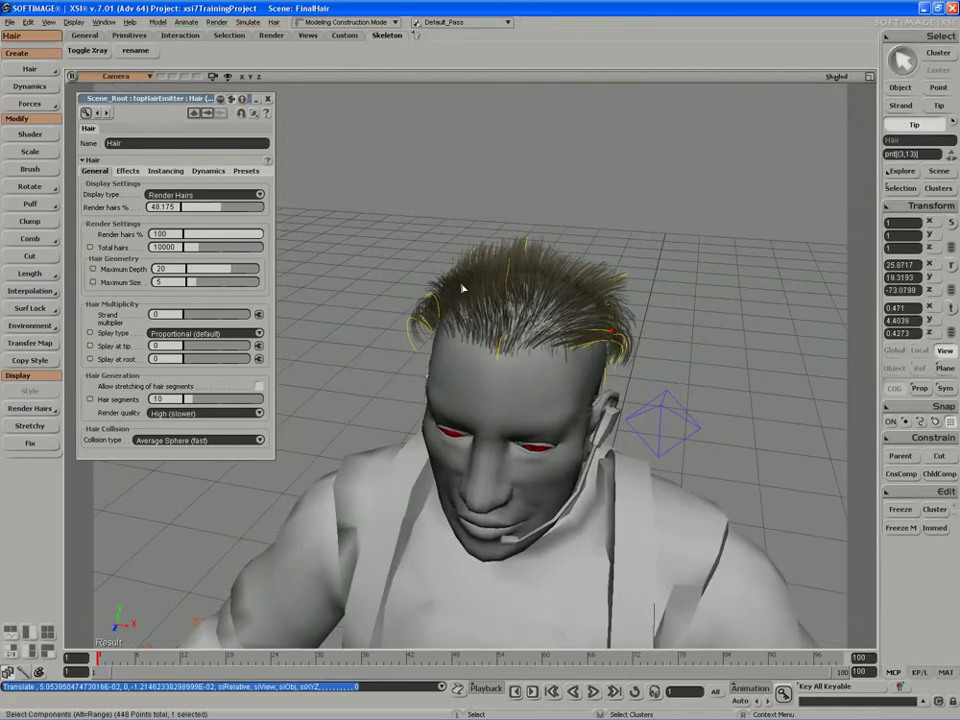
{"action": "left_click", "coordinate": [515, 253]}
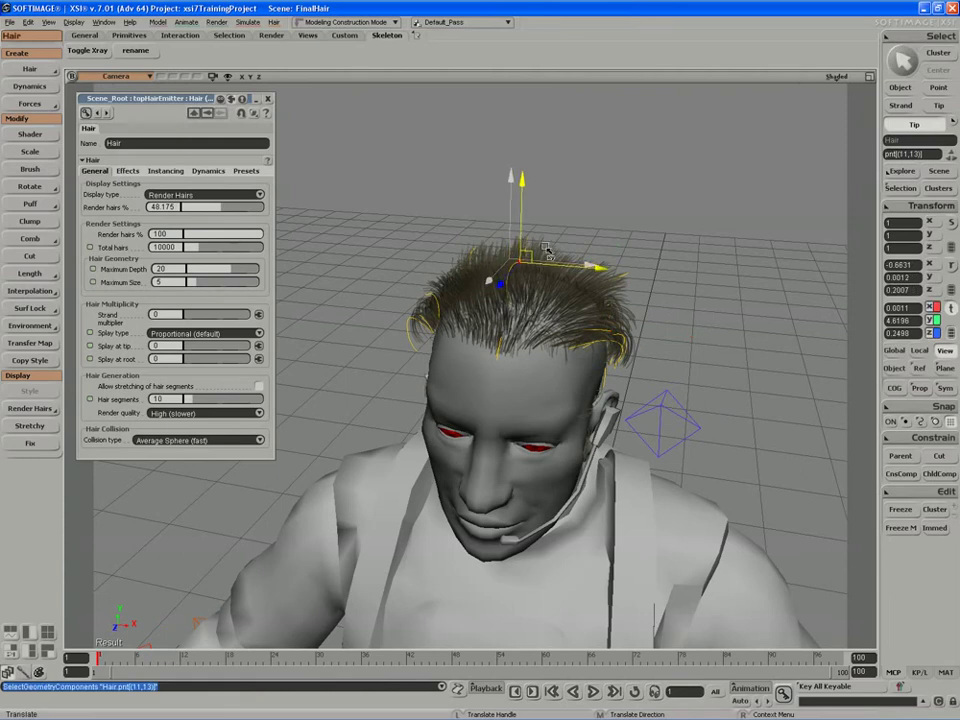
{"action": "left_click_drag", "start_coordinate": [565, 256], "coordinate": [567, 259]}
Step: Using strand selection, select the two whole guide strands above the right ear and move them up and slightly back
{"action": "key", "text": "s"}
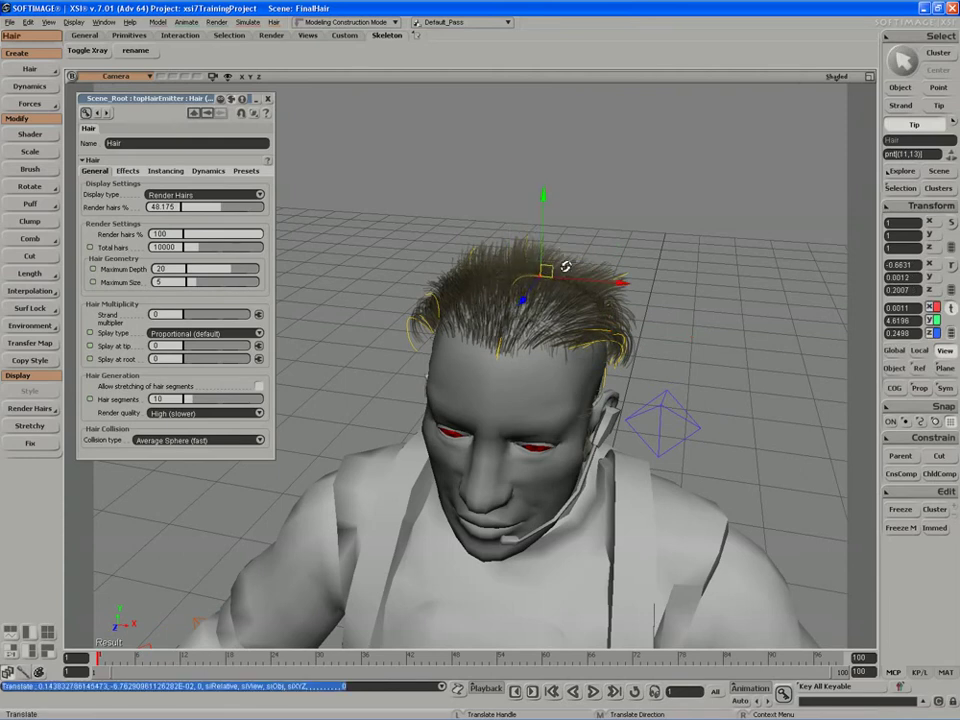
{"action": "right_click_drag", "start_coordinate": [566, 267], "coordinate": [569, 239]}
{"action": "key", "text": "space"}
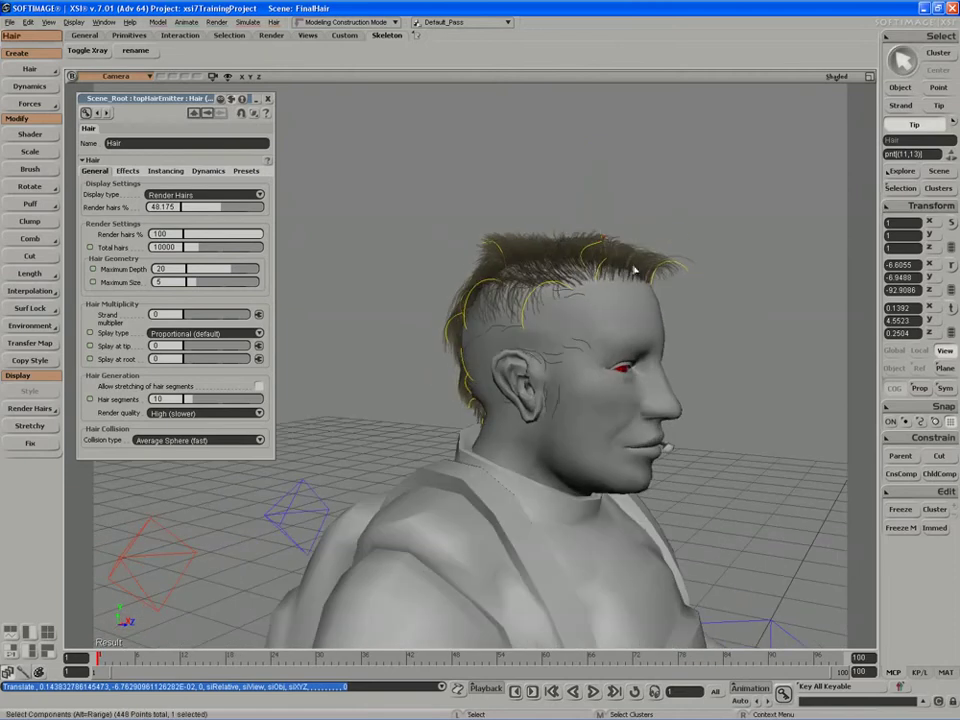
{"action": "left_click", "coordinate": [907, 106]}
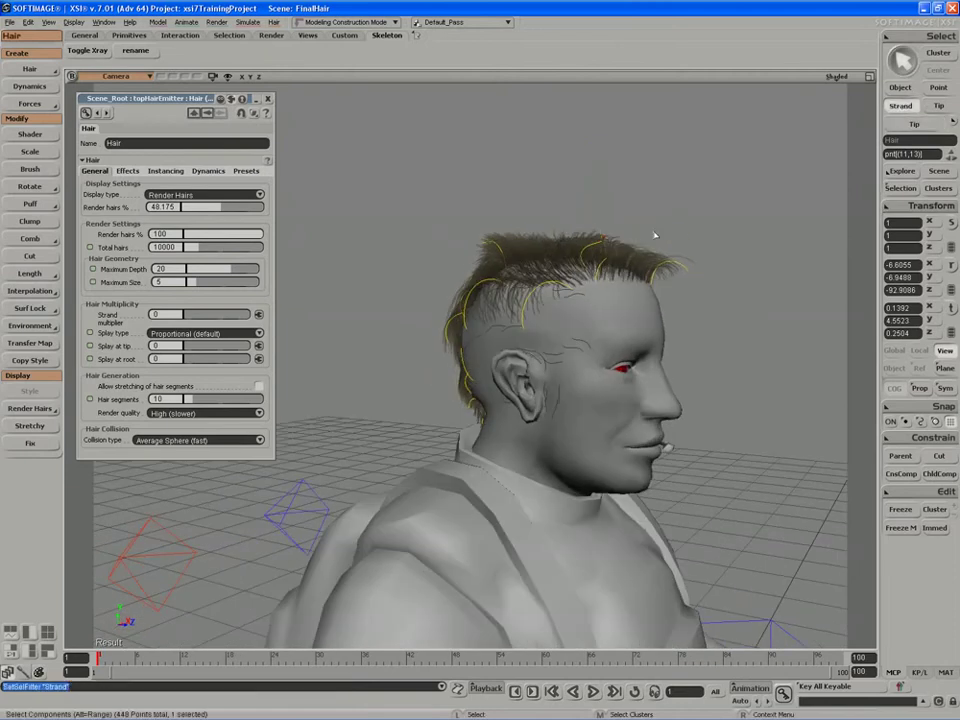
{"action": "left_click", "coordinate": [557, 288]}
{"action": "left_click", "coordinate": [493, 283], "text": "shift"}
{"action": "key", "text": "s"}
{"action": "mouse_move", "coordinate": [510, 281]}
{"action": "right_mouse_down"}
{"action": "mouse_move", "coordinate": [377, 289]}
{"action": "mouse_move", "coordinate": [515, 281]}
{"action": "mouse_move", "coordinate": [525, 266]}
{"action": "right_mouse_up"}
{"action": "key", "text": "v"}
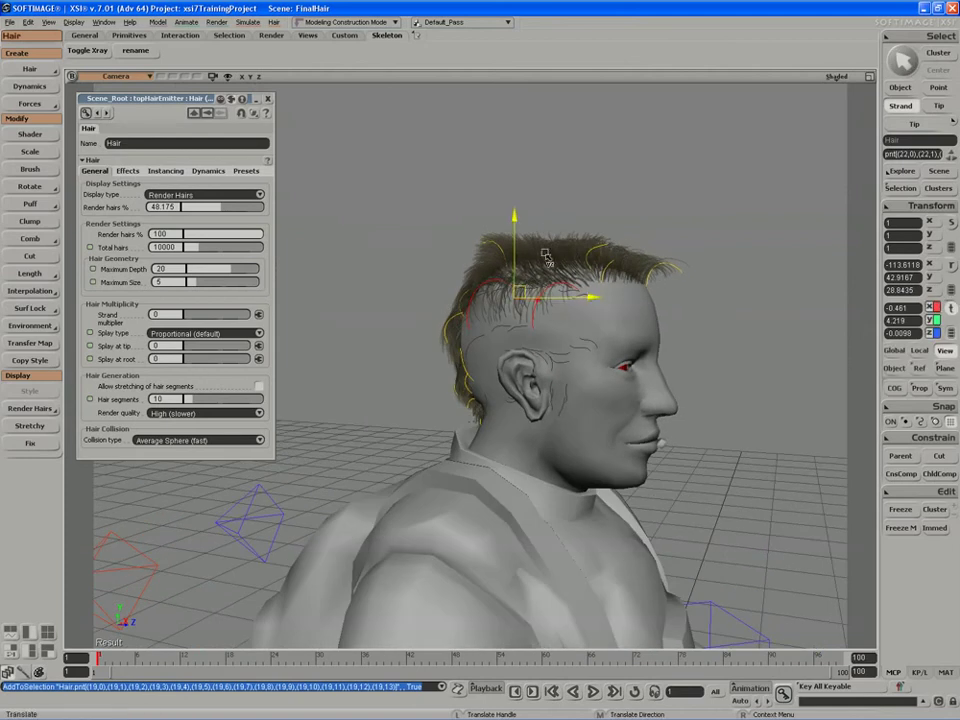
{"action": "mouse_move", "coordinate": [545, 256]}
{"action": "left_mouse_down"}
{"action": "mouse_move", "coordinate": [548, 236]}
{"action": "mouse_move", "coordinate": [544, 257]}
{"action": "left_mouse_up"}
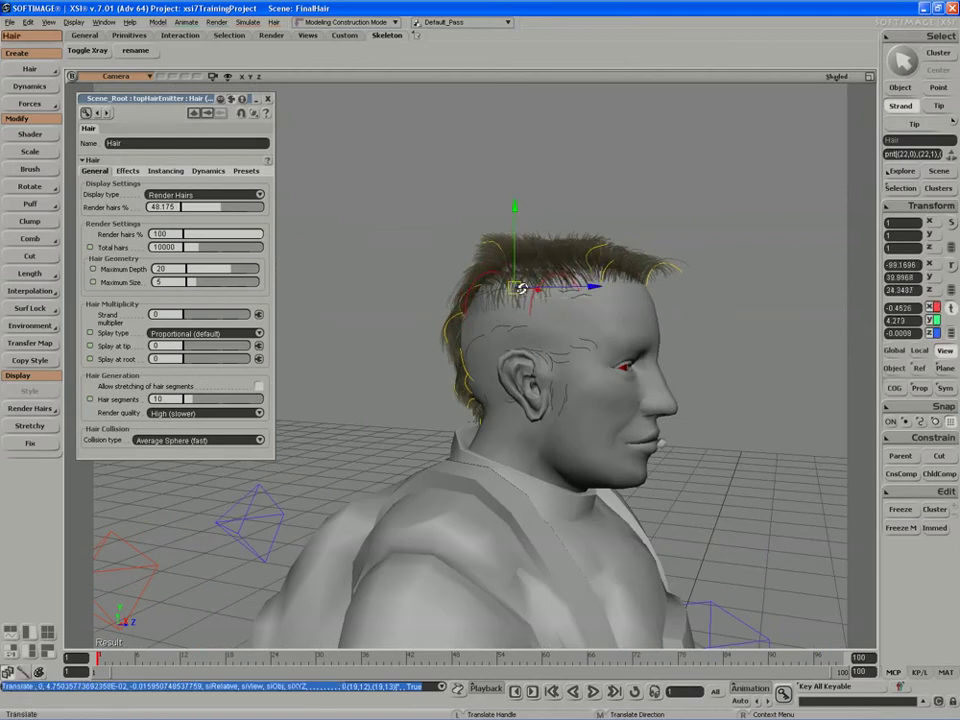
Step: Select the whole guide strand behind the right ear and move it back, away from the head
{"action": "key", "text": "s"}
{"action": "right_click_drag", "start_coordinate": [473, 286], "coordinate": [439, 306]}
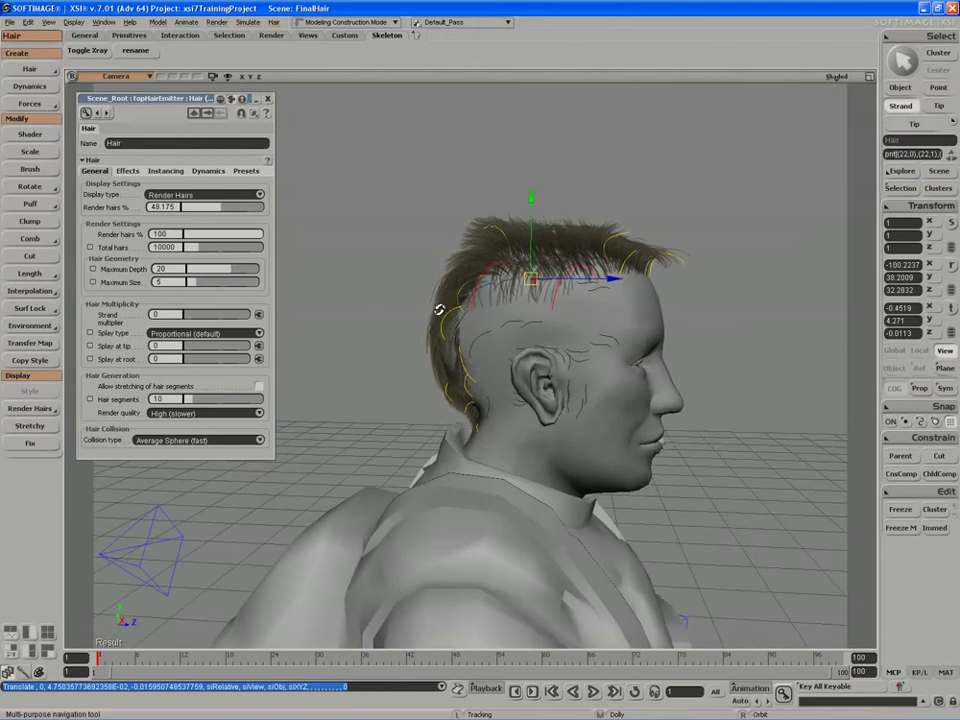
{"action": "left_click", "coordinate": [463, 368]}
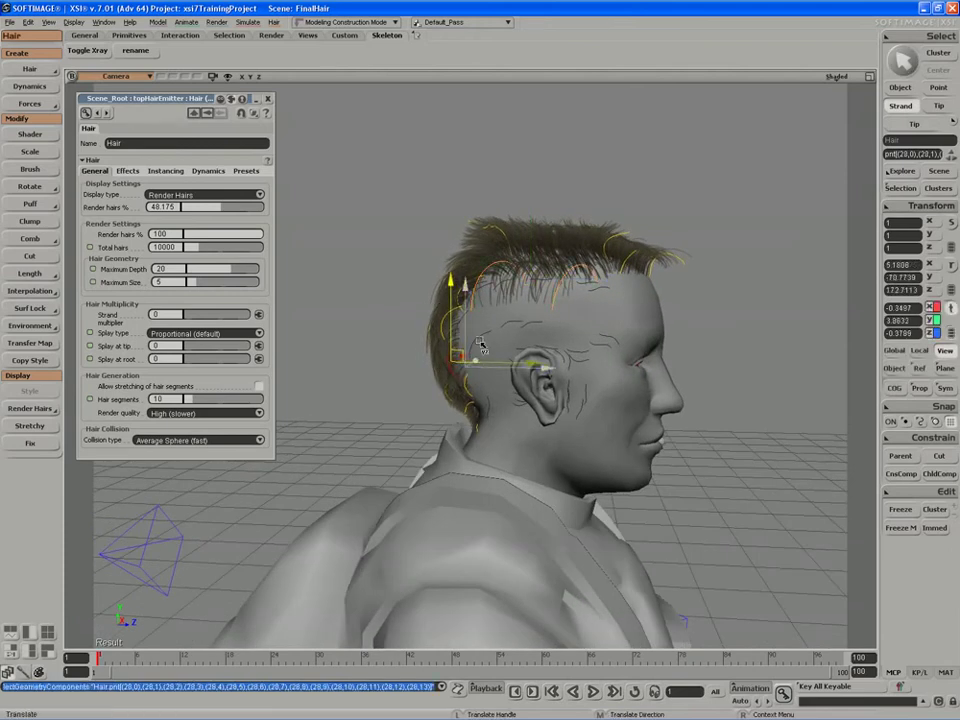
Step: Select the whole guide strand behind the left ear and move it outward from the head
{"action": "right_click_drag", "start_coordinate": [479, 343], "coordinate": [338, 322]}
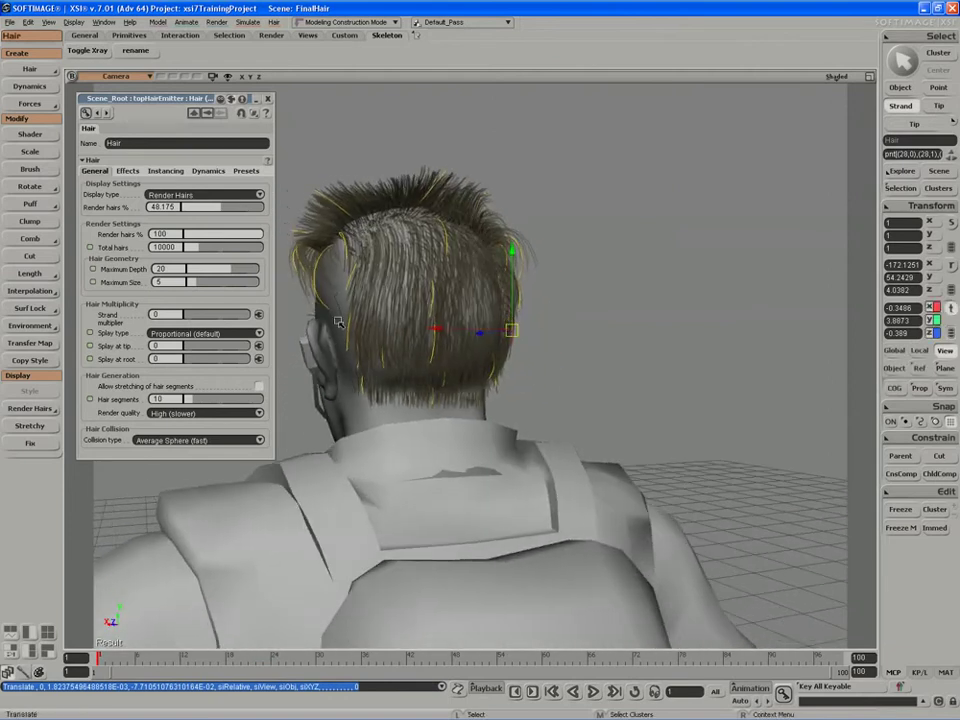
{"action": "key", "text": "space"}
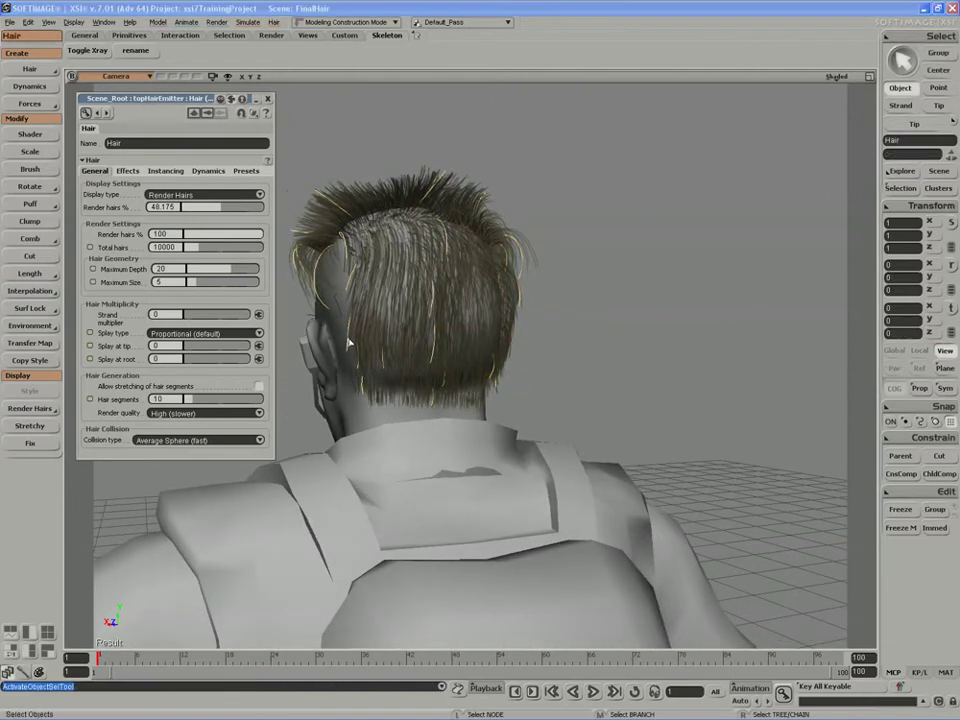
{"action": "key", "text": "t"}
{"action": "left_click", "coordinate": [349, 337]}
{"action": "left_click", "coordinate": [903, 108]}
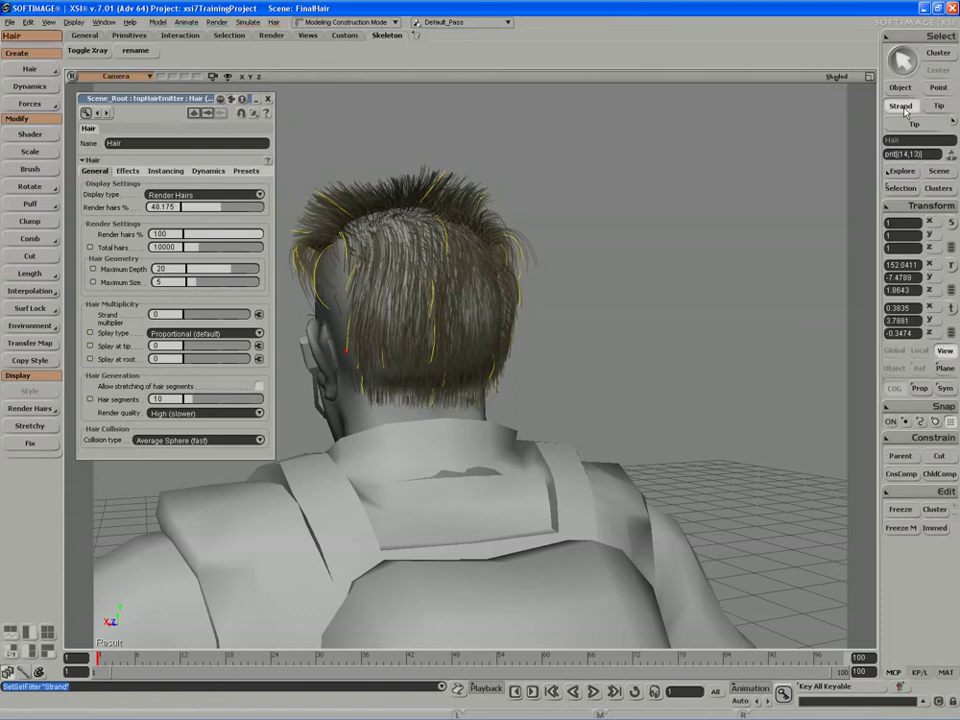
{"action": "left_click", "coordinate": [348, 334]}
{"action": "key", "text": "s"}
{"action": "right_click_drag", "start_coordinate": [343, 333], "coordinate": [352, 331]}
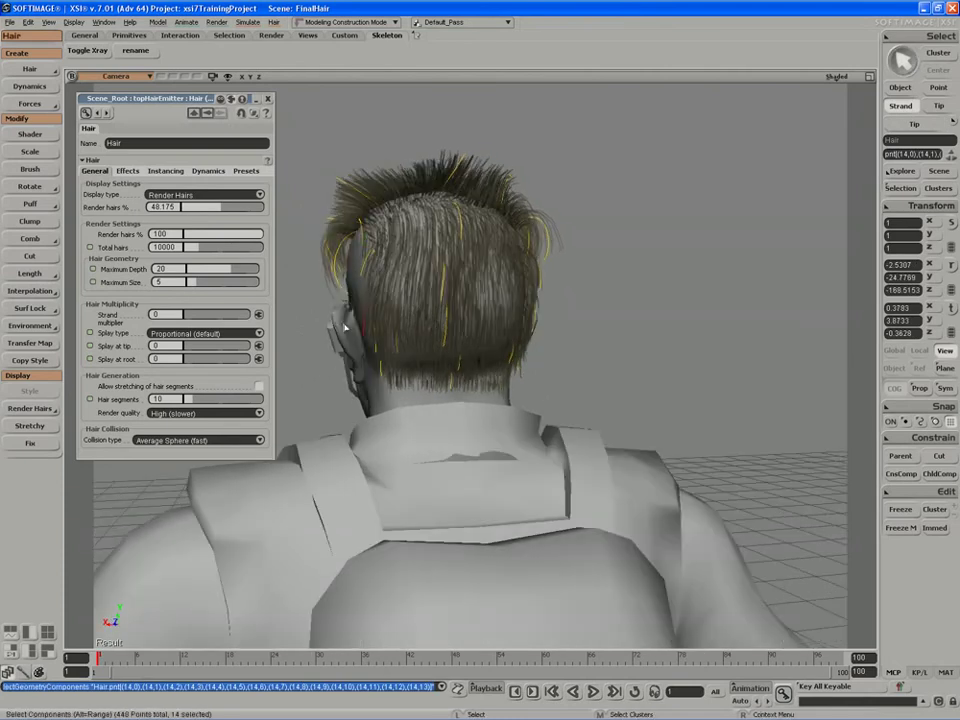
{"action": "key", "text": "v"}
{"action": "left_click_drag", "start_coordinate": [334, 290], "coordinate": [328, 288]}
Step: Select the whole guide strand at the upper back-left of the head and move it outward and slightly down
{"action": "key", "text": "space"}
{"action": "left_click", "coordinate": [364, 260]}
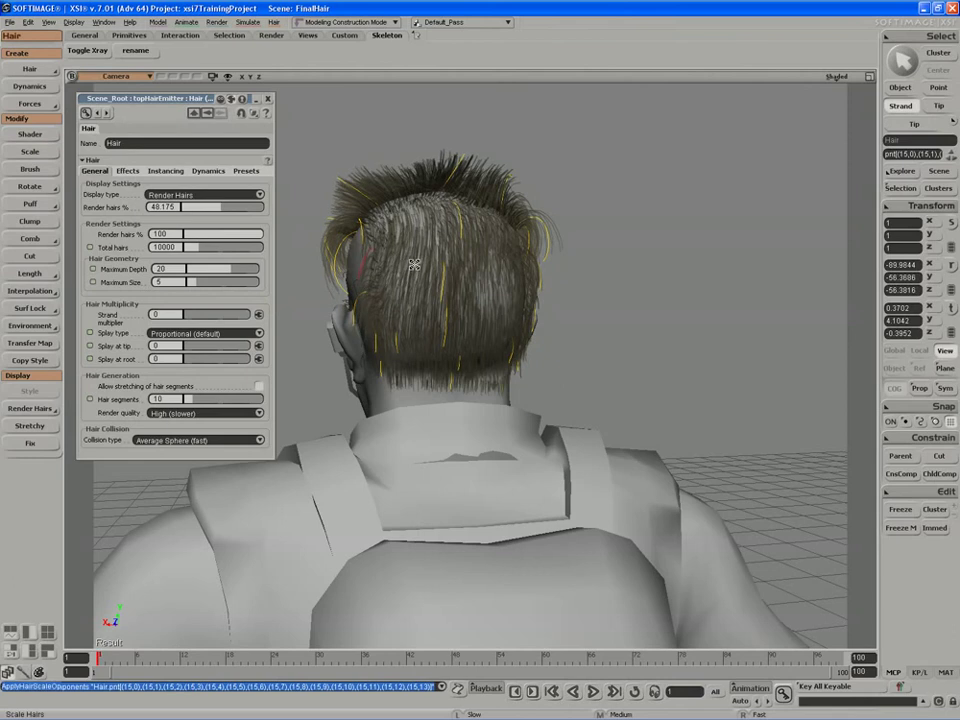
{"action": "key", "text": "v"}
{"action": "left_click_drag", "start_coordinate": [333, 250], "coordinate": [304, 238]}
Step: Select the whole guide strand on the left rear of the crown and move it outward from the head
{"action": "key", "text": "s"}
{"action": "right_click_drag", "start_coordinate": [388, 275], "coordinate": [405, 315]}
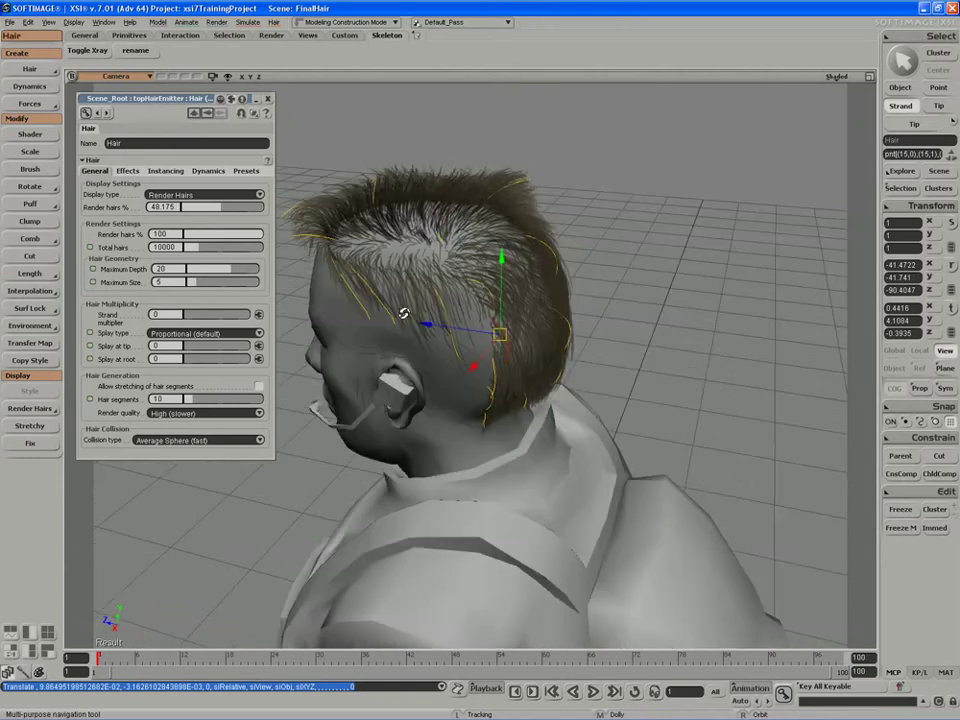
{"action": "key", "text": "space"}
{"action": "left_click", "coordinate": [484, 288]}
{"action": "key", "text": "s"}
{"action": "right_click_drag", "start_coordinate": [484, 287], "coordinate": [418, 273]}
{"action": "key", "text": "v"}
{"action": "left_click_drag", "start_coordinate": [318, 232], "coordinate": [315, 232]}
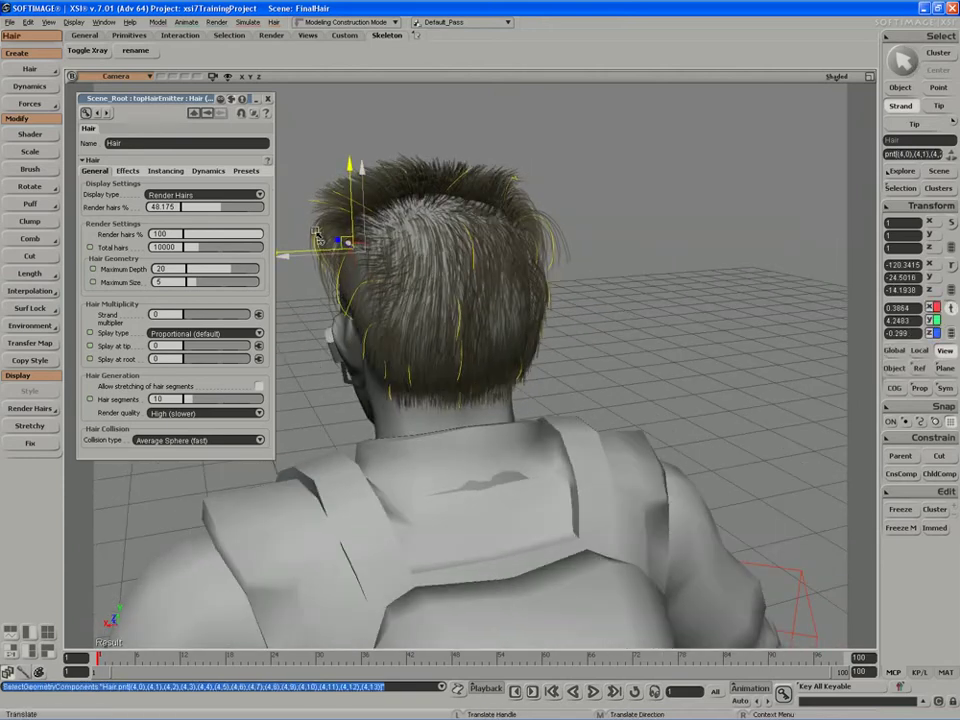
Step: Select the tip of the guide strand on the left rear of the crown and move it outward and slightly down
{"action": "left_click", "coordinate": [914, 124]}
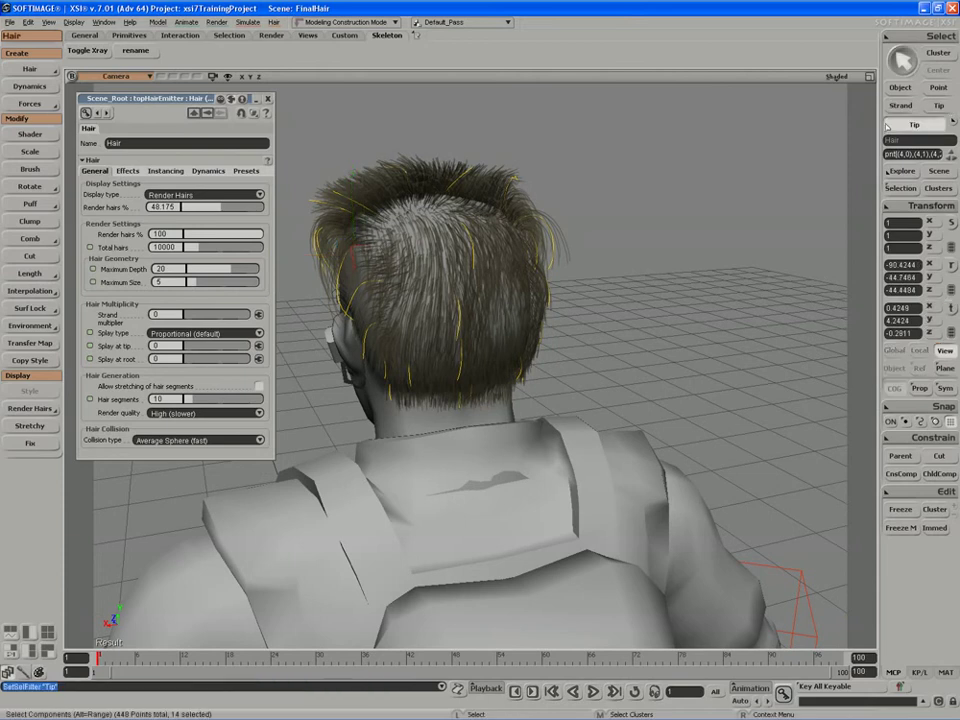
{"action": "right_click_drag", "start_coordinate": [379, 304], "coordinate": [422, 296]}
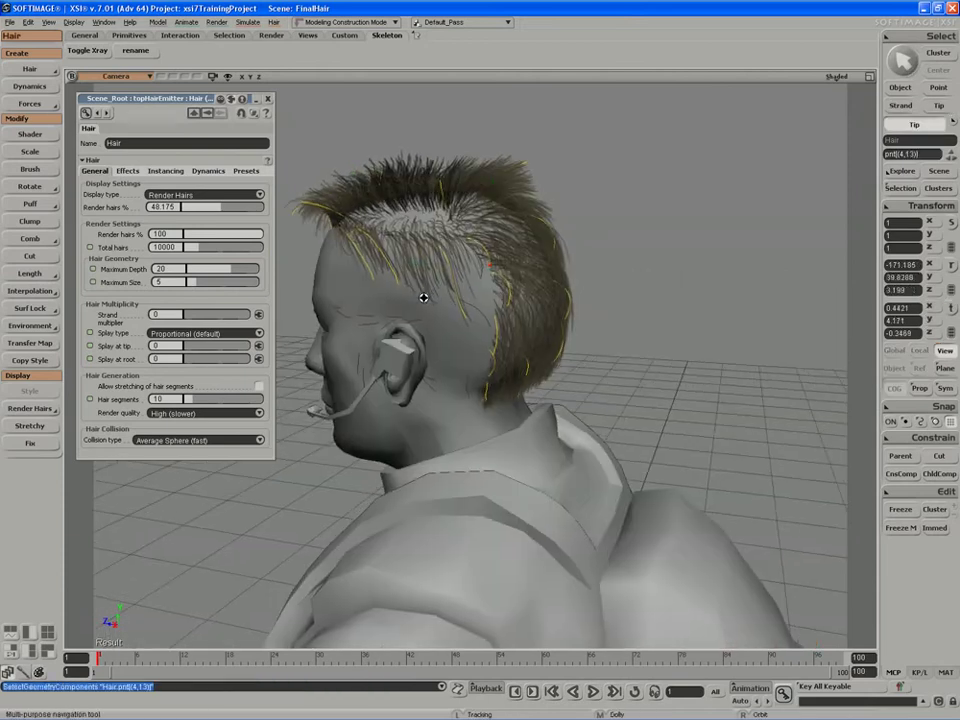
{"action": "left_click", "coordinate": [468, 262]}
{"action": "left_click_drag", "start_coordinate": [467, 257], "coordinate": [466, 268]}
{"action": "mouse_move", "coordinate": [460, 268]}
{"action": "right_mouse_down"}
{"action": "mouse_move", "coordinate": [486, 267]}
{"action": "mouse_move", "coordinate": [452, 243]}
{"action": "mouse_move", "coordinate": [461, 260]}
{"action": "right_mouse_up"}
Step: Set the top hair's total hairs to 30000 and its displayed render hairs to 13.139%
{"action": "left_click", "coordinate": [187, 248]}
{"action": "type", "text": "3000"}
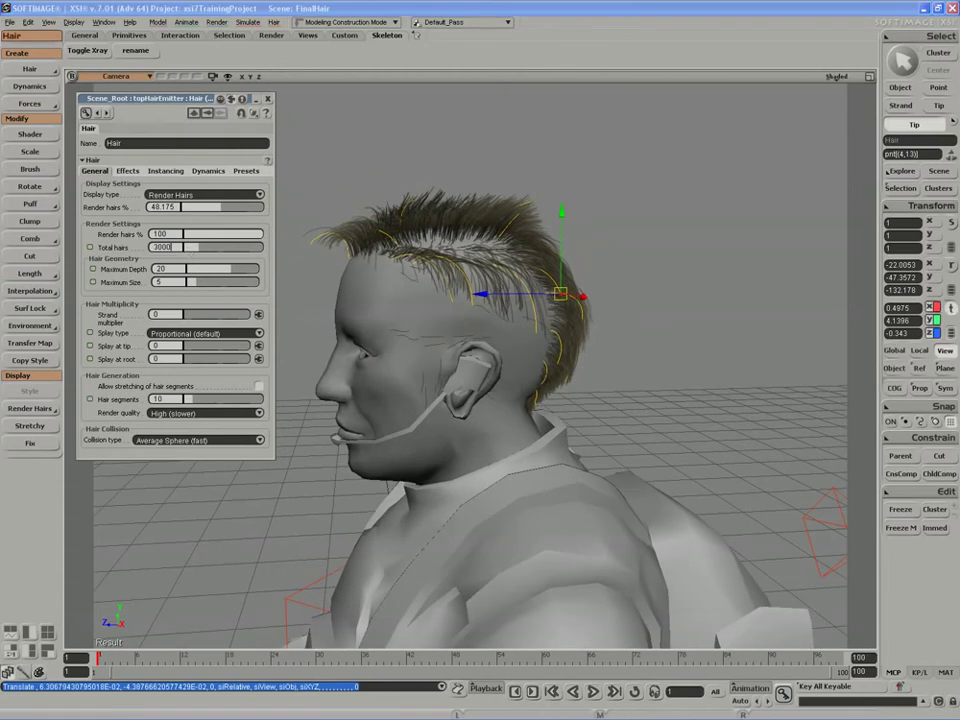
{"action": "type", "text": "0"}
{"action": "key", "text": "Return"}
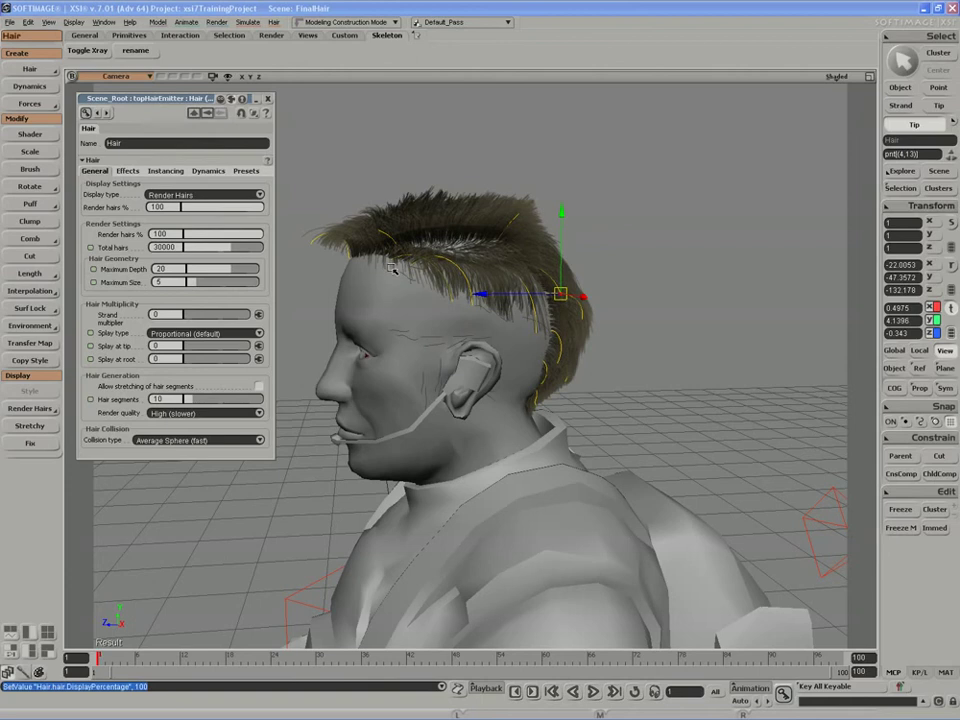
{"action": "right_click_drag", "start_coordinate": [444, 266], "coordinate": [512, 254]}
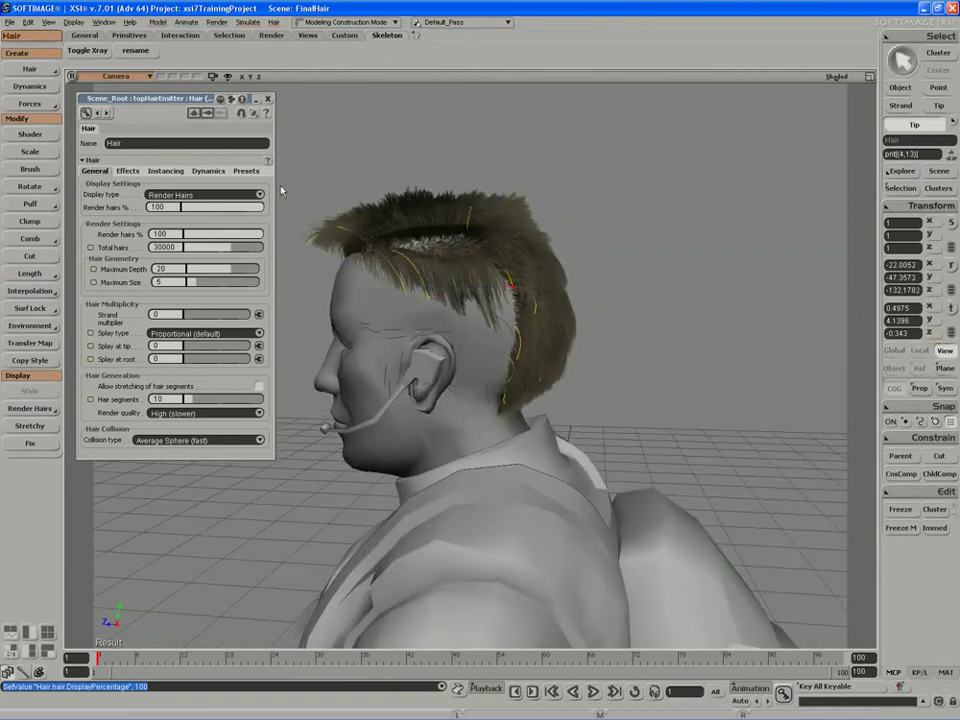
{"action": "left_click_drag", "start_coordinate": [201, 206], "coordinate": [194, 208]}
Step: Select the tip of the guide strand at the center back of the crown and move it up and backward
{"action": "left_click", "coordinate": [548, 258]}
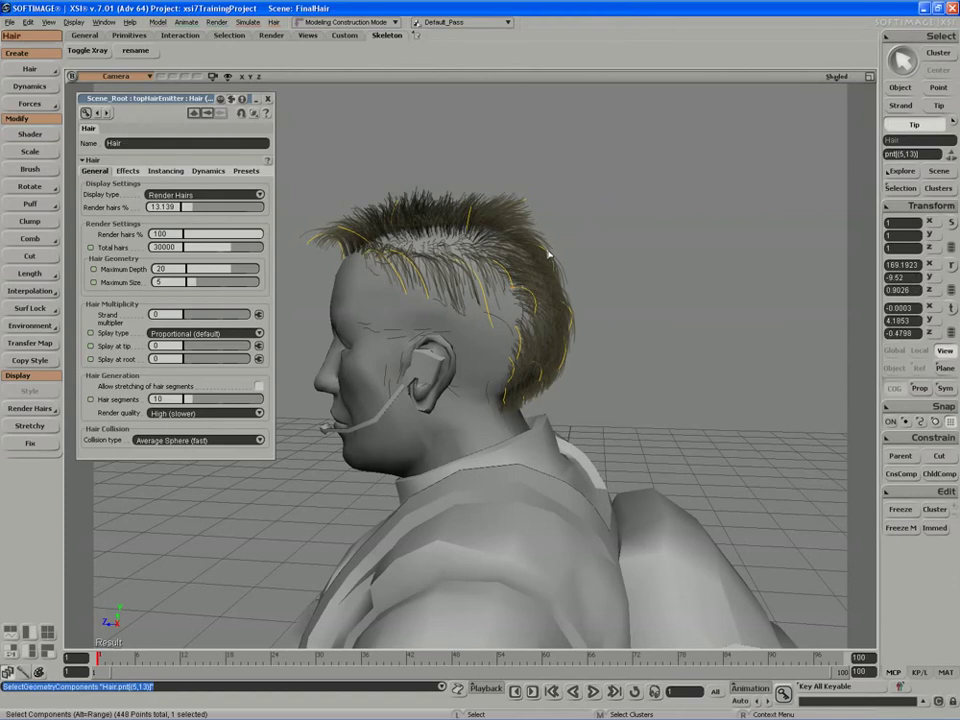
{"action": "key", "text": "s"}
{"action": "mouse_move", "coordinate": [548, 254]}
{"action": "right_mouse_down"}
{"action": "mouse_move", "coordinate": [521, 262]}
{"action": "mouse_move", "coordinate": [558, 264]}
{"action": "right_mouse_up"}
{"action": "key", "text": "v"}
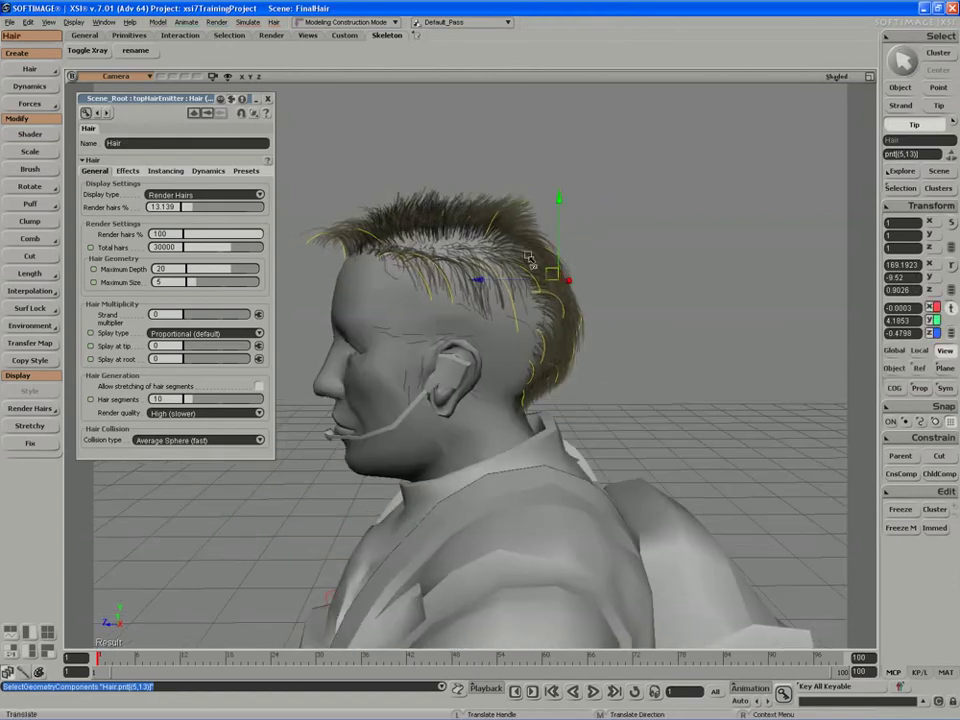
{"action": "left_click_drag", "start_coordinate": [521, 197], "coordinate": [522, 150]}
{"action": "left_click_drag", "start_coordinate": [528, 202], "coordinate": [544, 162]}
Step: Scale the guide strand at the back of the crown by about 1.525 and move its tip down
{"action": "left_click", "coordinate": [22, 153]}
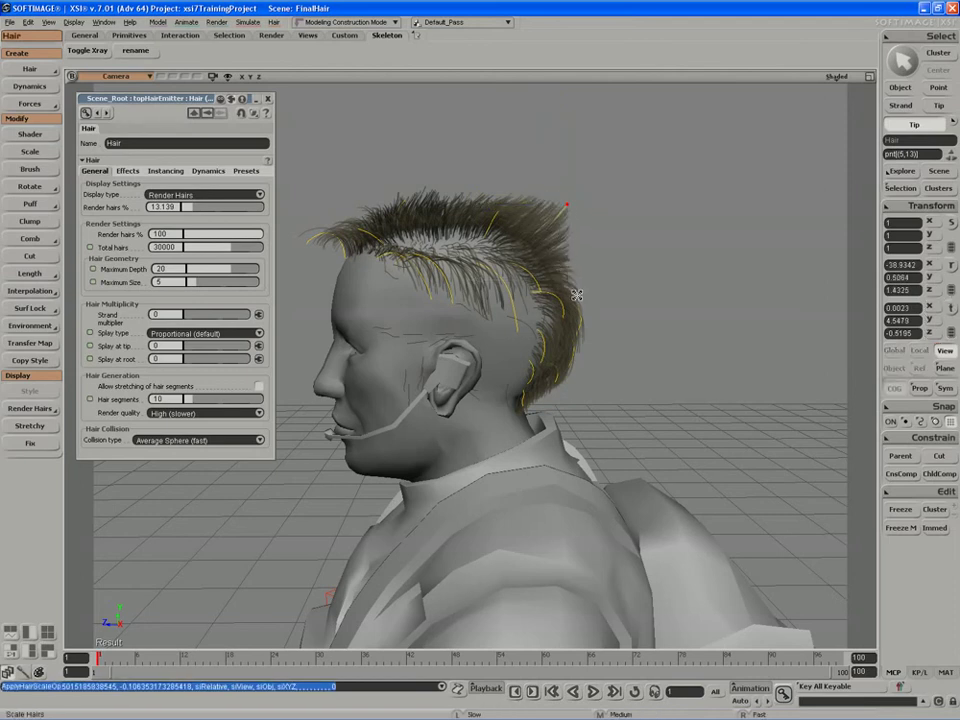
{"action": "key", "text": "v"}
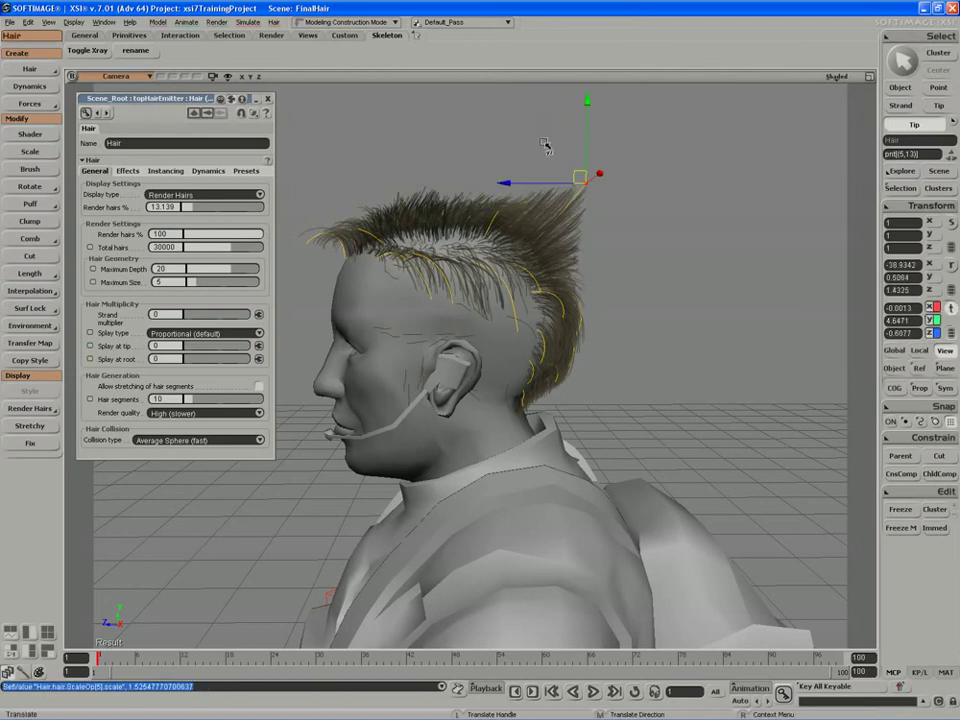
{"action": "left_click_drag", "start_coordinate": [572, 162], "coordinate": [560, 236]}
{"action": "left_click_drag", "start_coordinate": [498, 247], "coordinate": [548, 190]}
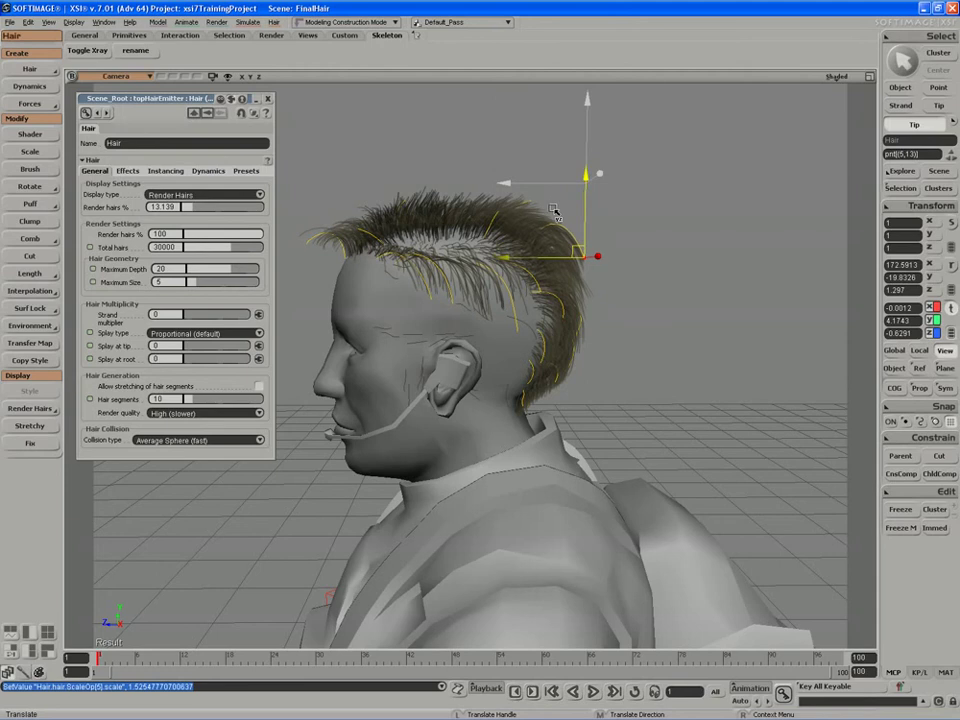
{"action": "left_click_drag", "start_coordinate": [552, 217], "coordinate": [552, 219]}
Step: Select the tip of the guide strand halfway down the back of the head and move it slightly down and toward the head
{"action": "key", "text": "s"}
{"action": "right_click_drag", "start_coordinate": [552, 222], "coordinate": [526, 262]}
{"action": "key", "text": "space"}
{"action": "key", "text": "s"}
{"action": "mouse_move", "coordinate": [553, 310]}
{"action": "right_mouse_down"}
{"action": "mouse_move", "coordinate": [536, 317]}
{"action": "mouse_move", "coordinate": [571, 317]}
{"action": "right_mouse_up"}
{"action": "left_click_drag", "start_coordinate": [577, 335], "coordinate": [585, 346]}
{"action": "key", "text": "s"}
{"action": "right_click_drag", "start_coordinate": [585, 347], "coordinate": [570, 335]}
{"action": "key", "text": "v"}
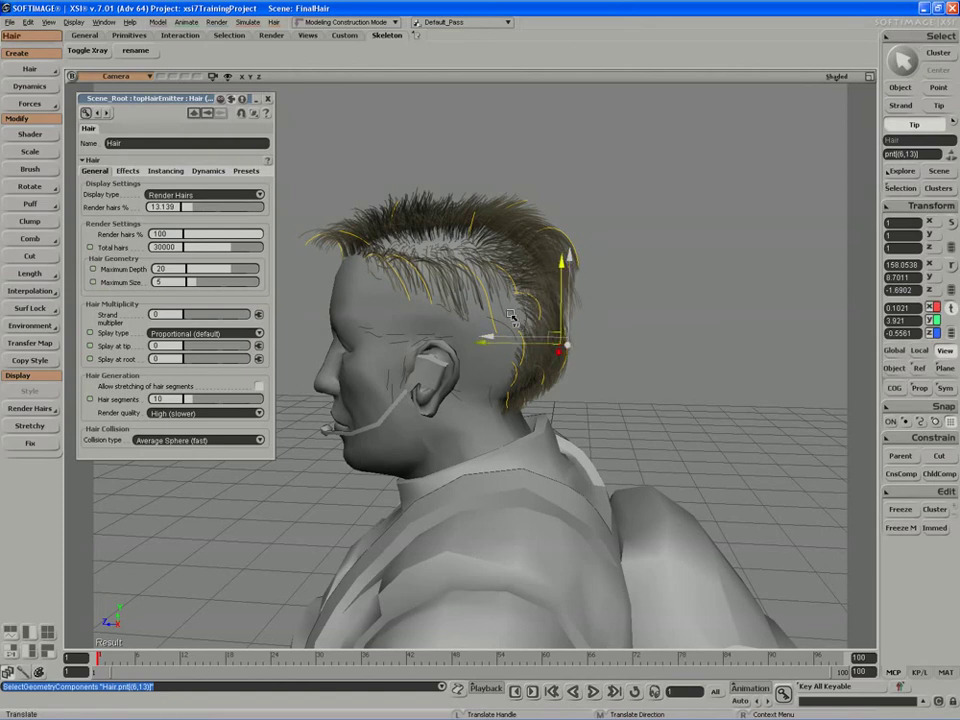
{"action": "left_click_drag", "start_coordinate": [511, 316], "coordinate": [517, 323]}
Step: Reselect the tip of the center crown strand at the back and move it down and closer to the head
{"action": "key", "text": "s"}
{"action": "right_click_drag", "start_coordinate": [524, 328], "coordinate": [545, 318]}
{"action": "key", "text": "space"}
{"action": "left_click_drag", "start_coordinate": [592, 261], "coordinate": [563, 274]}
{"action": "key", "text": "v"}
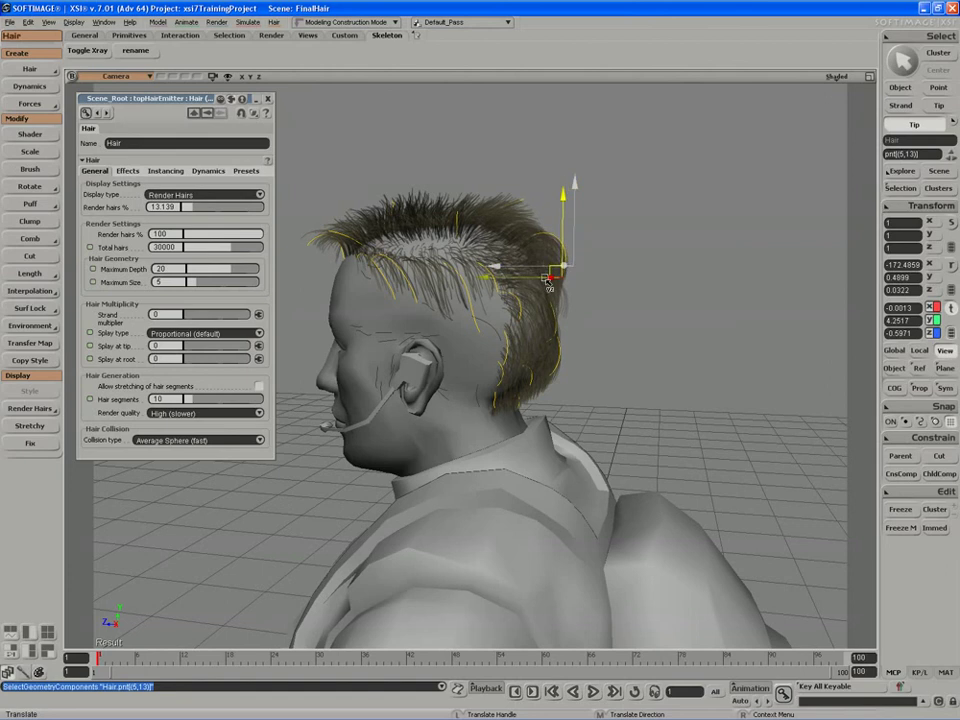
Step: Select the guide strand tip at the upper left side of the head and move it down and slightly inward
{"action": "right_click_drag", "start_coordinate": [549, 285], "coordinate": [386, 223]}
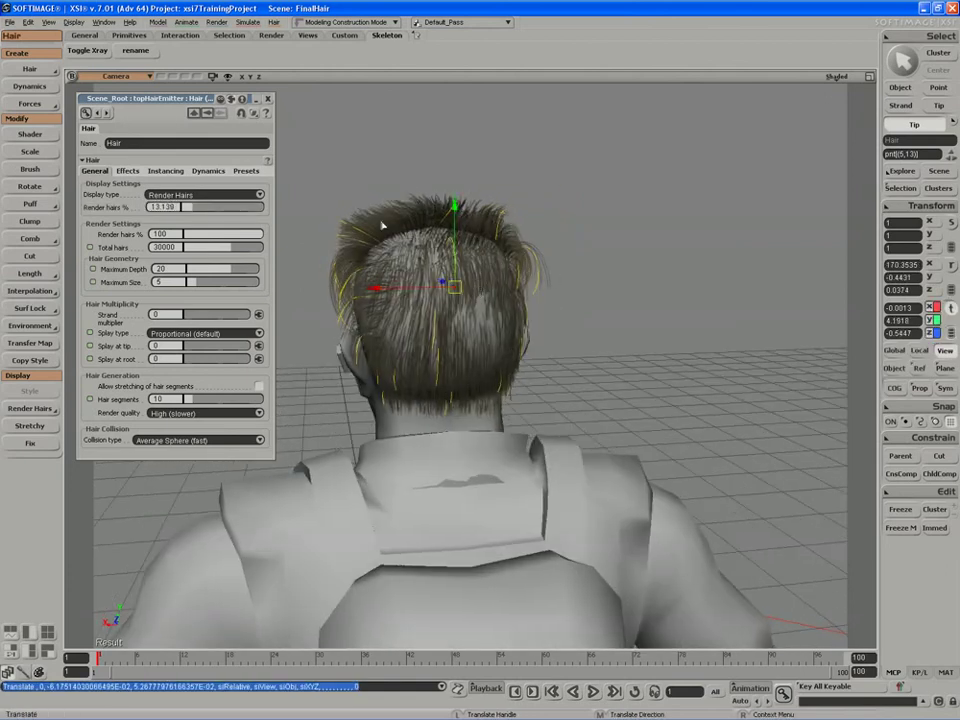
{"action": "left_click", "coordinate": [330, 216]}
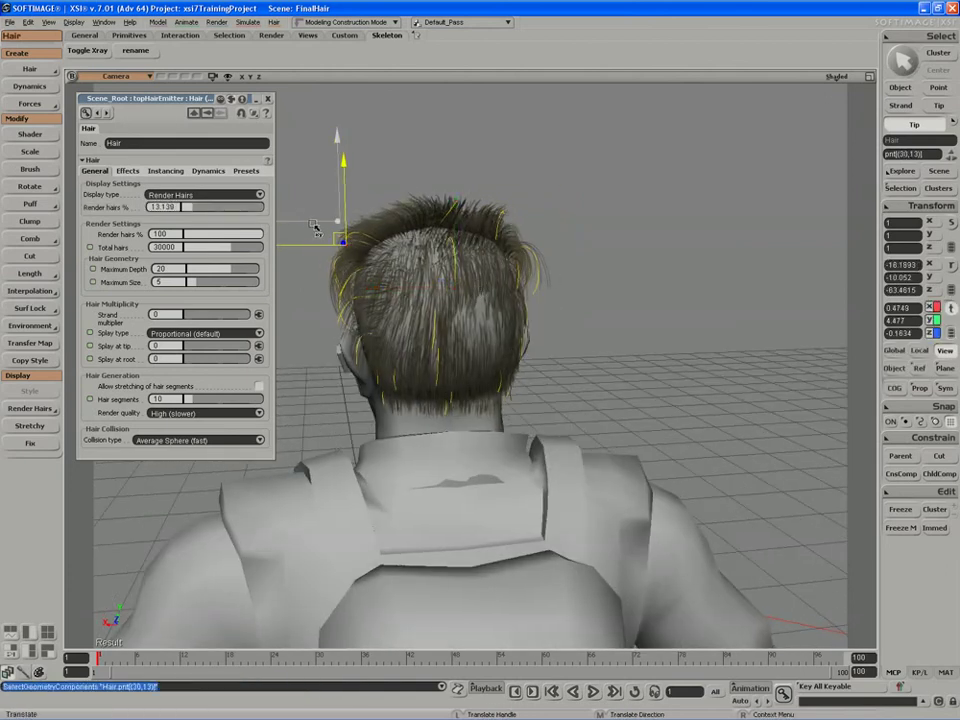
{"action": "left_click_drag", "start_coordinate": [313, 226], "coordinate": [313, 231]}
Step: Select the whole guide strand on the upper left side of the head and move it slightly up
{"action": "key", "text": "s"}
{"action": "right_click_drag", "start_coordinate": [326, 244], "coordinate": [543, 229]}
{"action": "key", "text": "space"}
{"action": "right_click", "coordinate": [456, 241]}
{"action": "left_click", "coordinate": [441, 238]}
{"action": "key", "text": "s"}
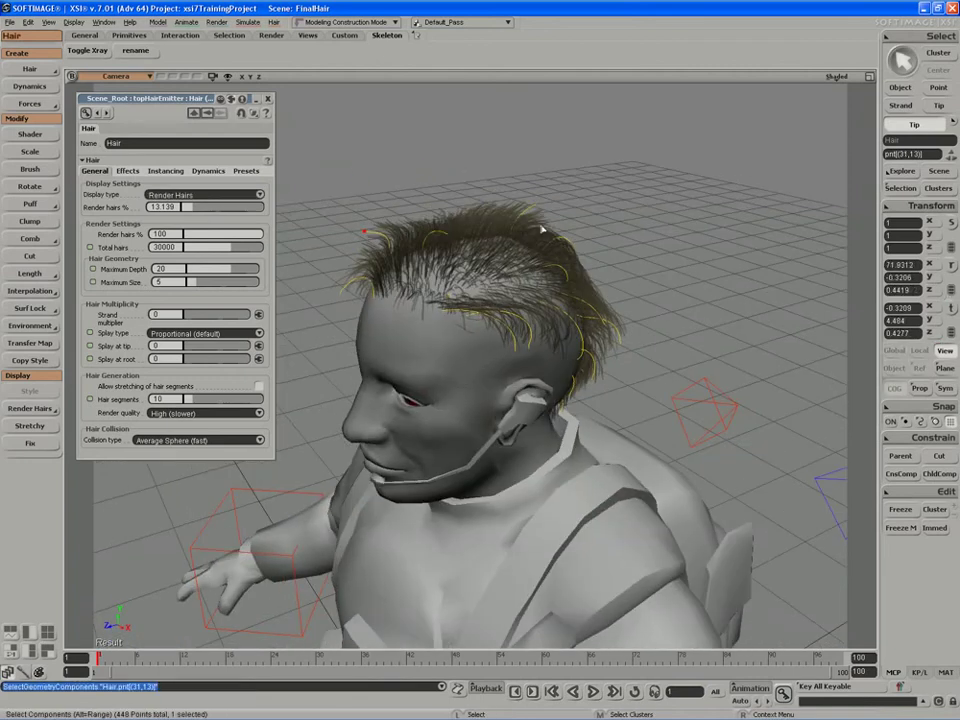
{"action": "left_click", "coordinate": [903, 106]}
{"action": "left_click", "coordinate": [553, 270]}
{"action": "key", "text": "s"}
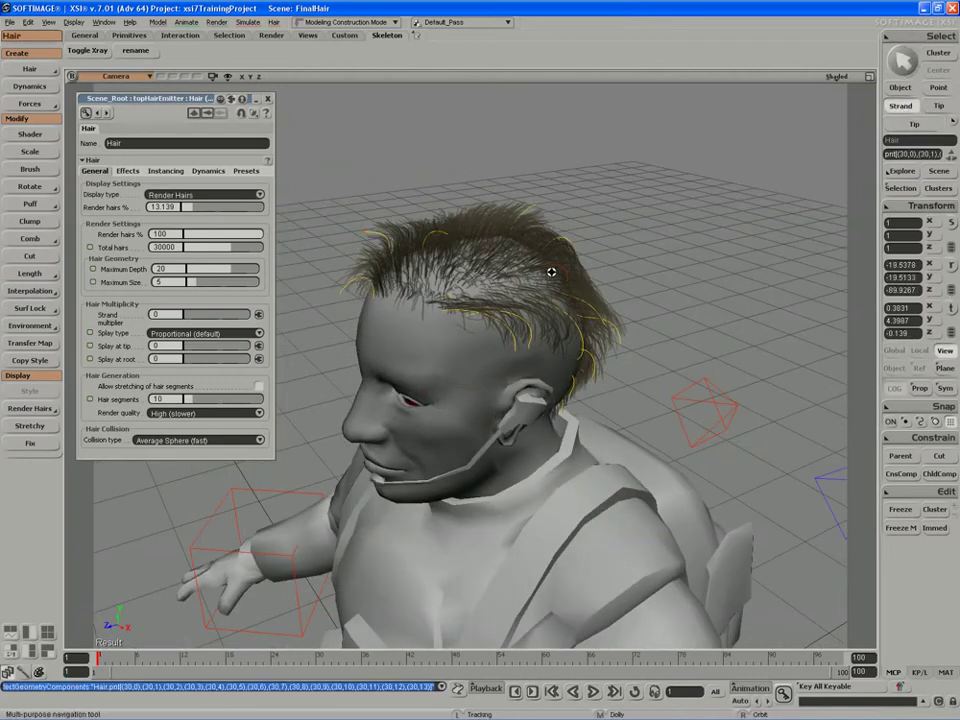
{"action": "right_click_drag", "start_coordinate": [551, 272], "coordinate": [503, 234]}
{"action": "key", "text": "v"}
{"action": "left_click_drag", "start_coordinate": [457, 207], "coordinate": [456, 198]}
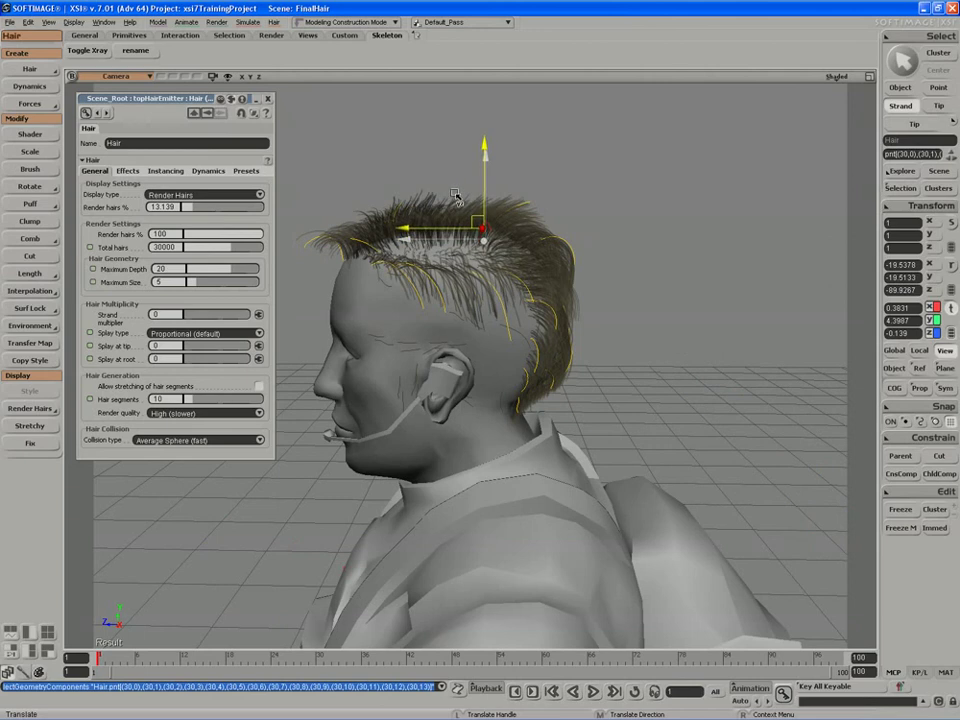
Step: Select the SideOfHeadHair object and set its display type to Render Hairs
{"action": "right_click_drag", "start_coordinate": [456, 198], "coordinate": [237, 184]}
{"action": "key", "text": "space"}
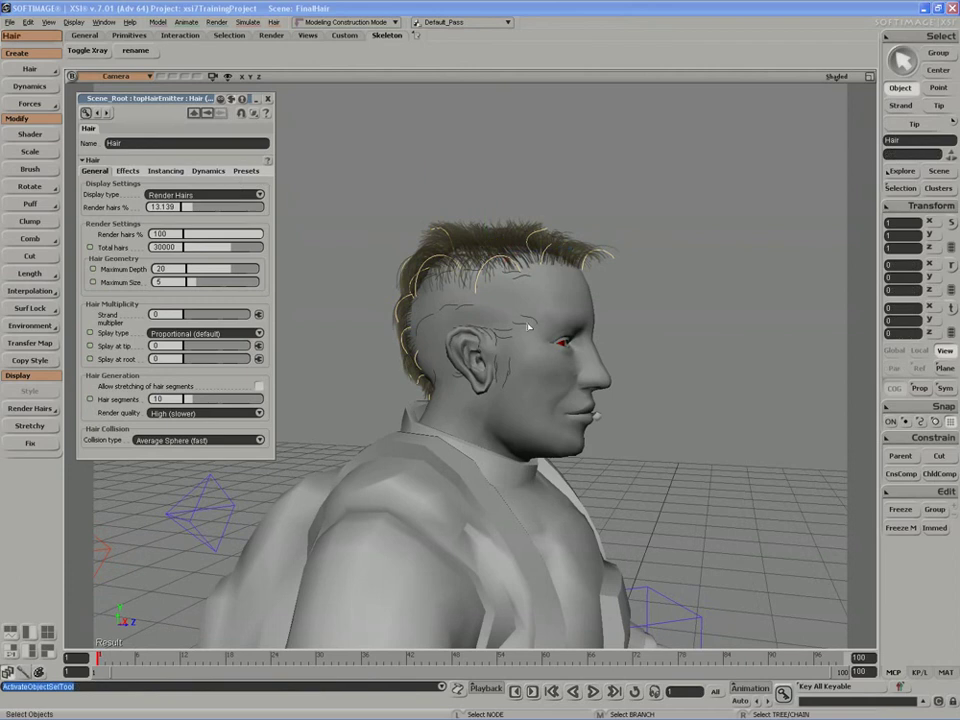
{"action": "left_click", "coordinate": [531, 323]}
{"action": "left_click", "coordinate": [163, 196]}
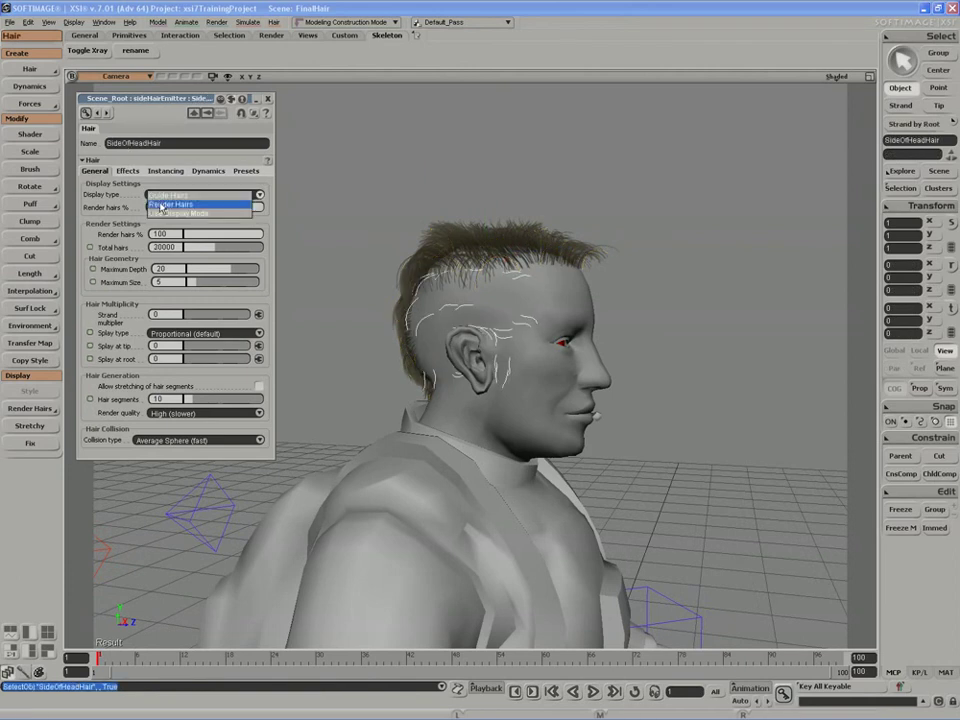
{"action": "left_click", "coordinate": [166, 213]}
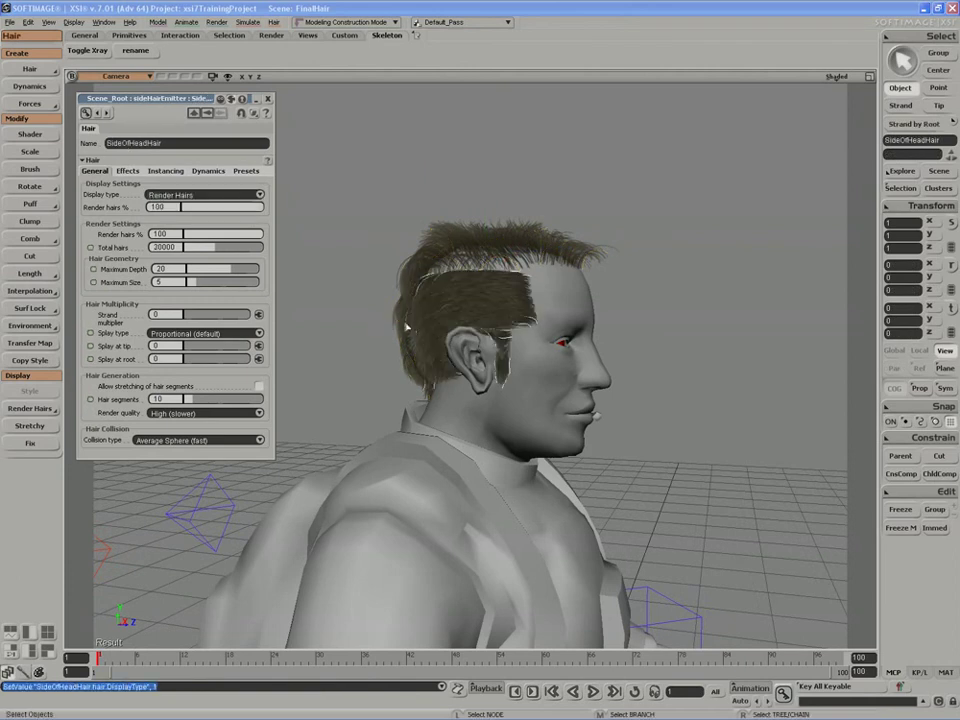
Step: Select the top hair object and set its displayed render hairs to 100%
{"action": "key", "text": "s"}
{"action": "right_click_drag", "start_coordinate": [407, 327], "coordinate": [435, 261]}
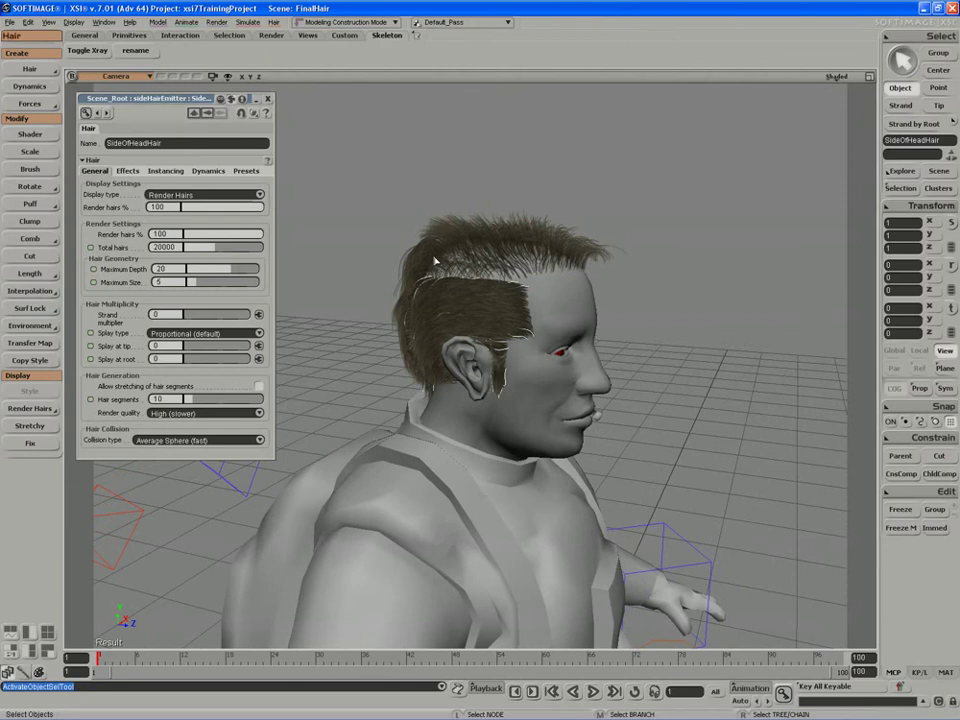
{"action": "left_click", "coordinate": [480, 240]}
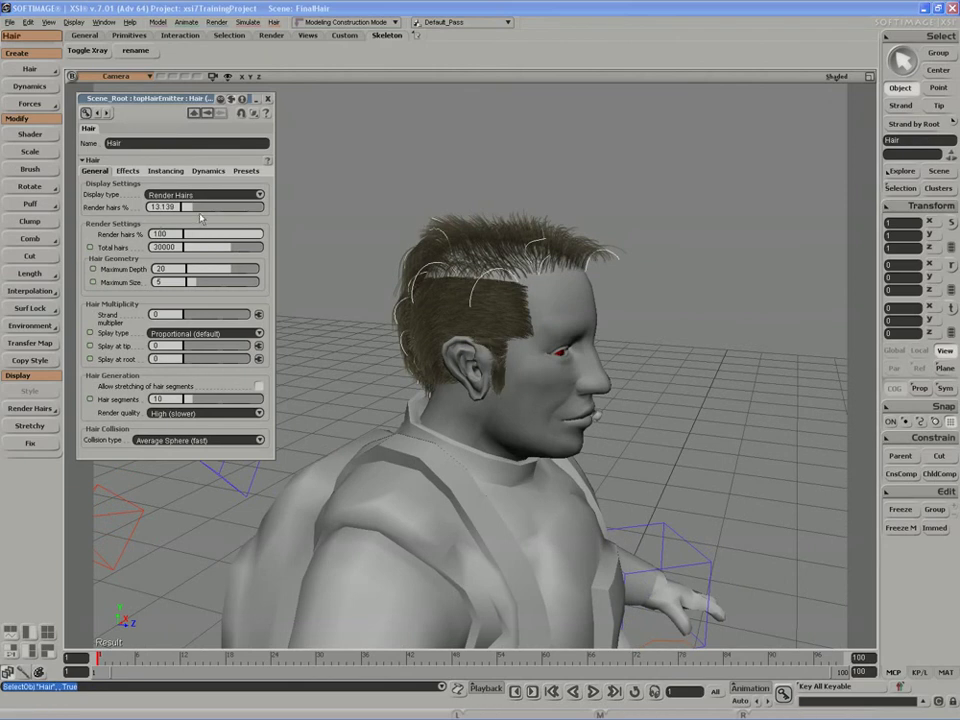
{"action": "left_click_drag", "start_coordinate": [251, 211], "coordinate": [309, 212]}
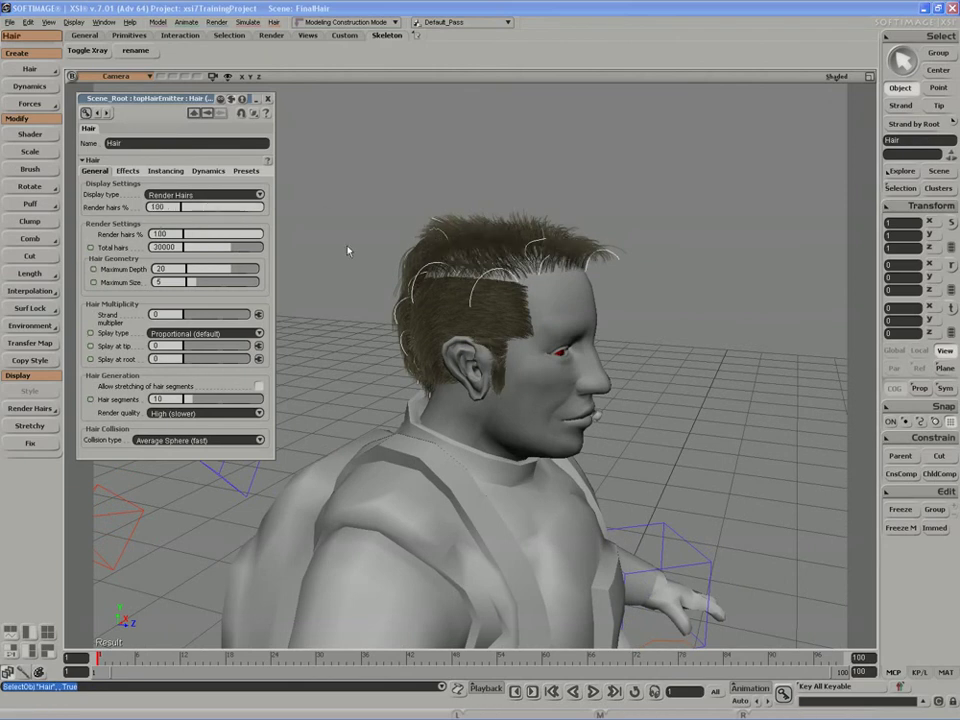
Step: Deselect the hair and inspect the full hairstyle from around the head
{"action": "key", "text": "s"}
{"action": "right_click_drag", "start_coordinate": [412, 258], "coordinate": [296, 244]}
{"action": "key", "text": "space"}
{"action": "left_click", "coordinate": [297, 248]}
{"action": "key", "text": "s"}
{"action": "left_click_drag", "start_coordinate": [306, 293], "coordinate": [358, 262]}
{"action": "right_click_drag", "start_coordinate": [358, 262], "coordinate": [622, 208]}
Step: Select the side and top hair objects together and freeze their modeling operations
{"action": "key", "text": "space"}
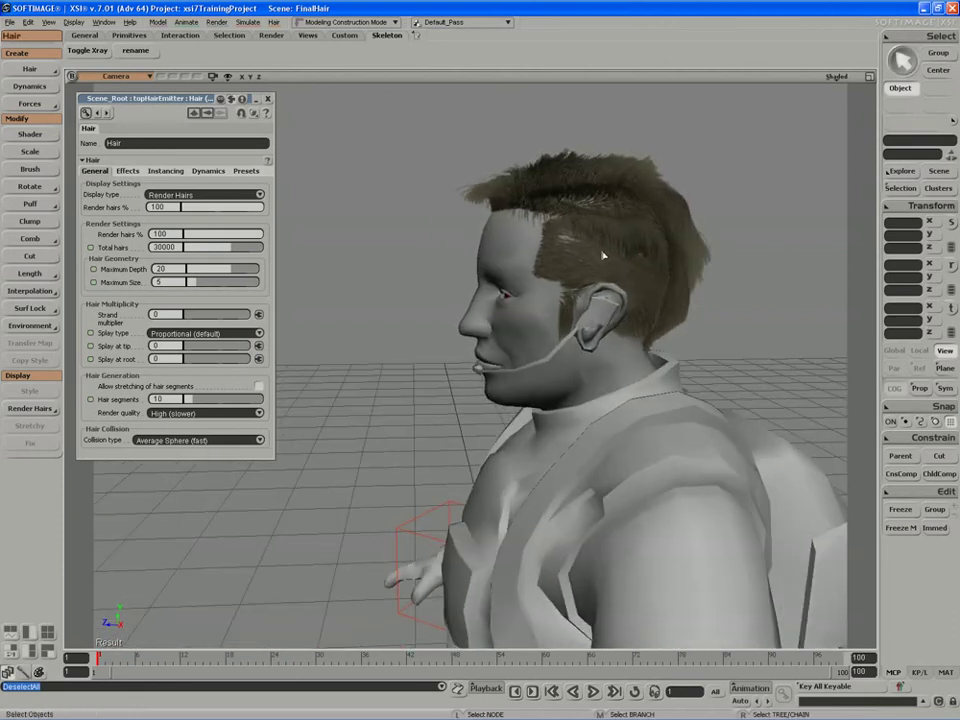
{"action": "left_click", "coordinate": [604, 254]}
{"action": "left_click", "coordinate": [612, 180], "text": "shift"}
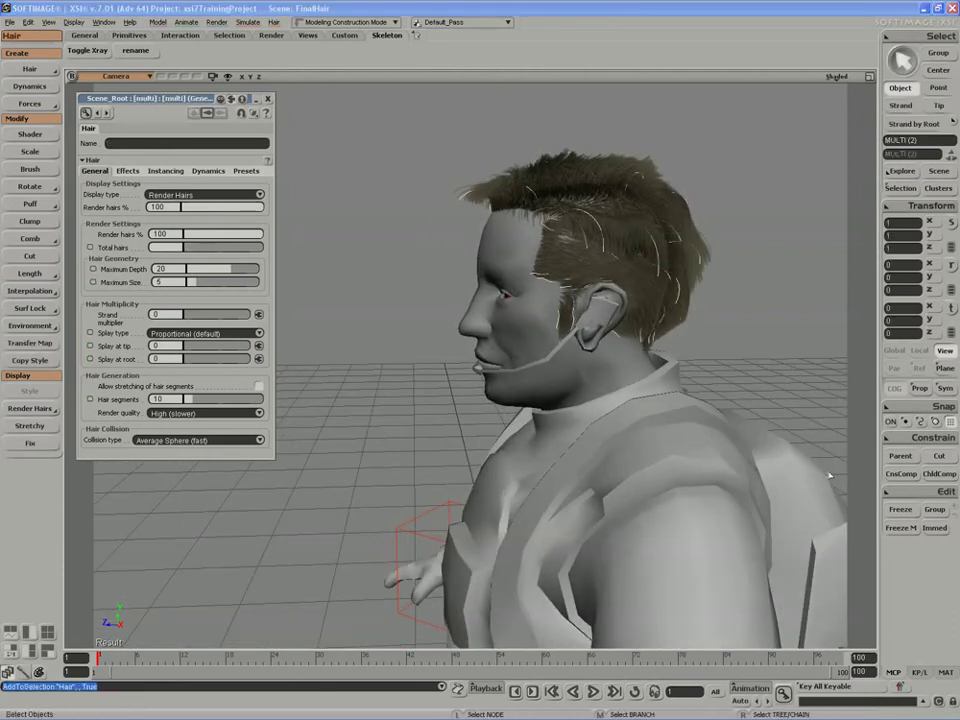
{"action": "left_click", "coordinate": [900, 528]}
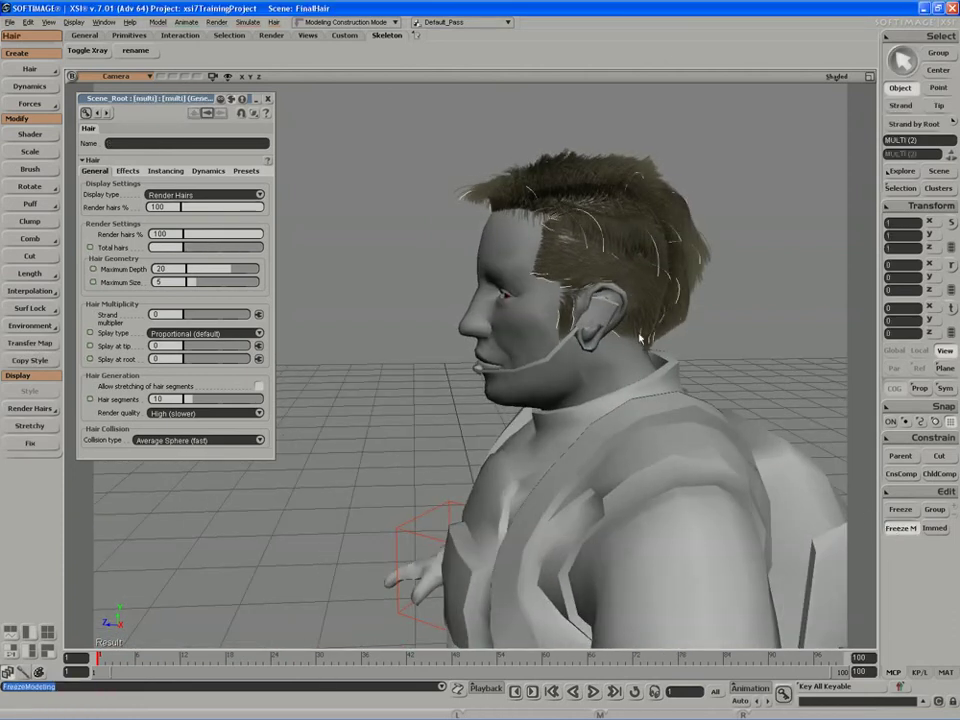
Step: Open the frizz and kink effect settings for both selected hair objects
{"action": "left_click", "coordinate": [128, 171]}
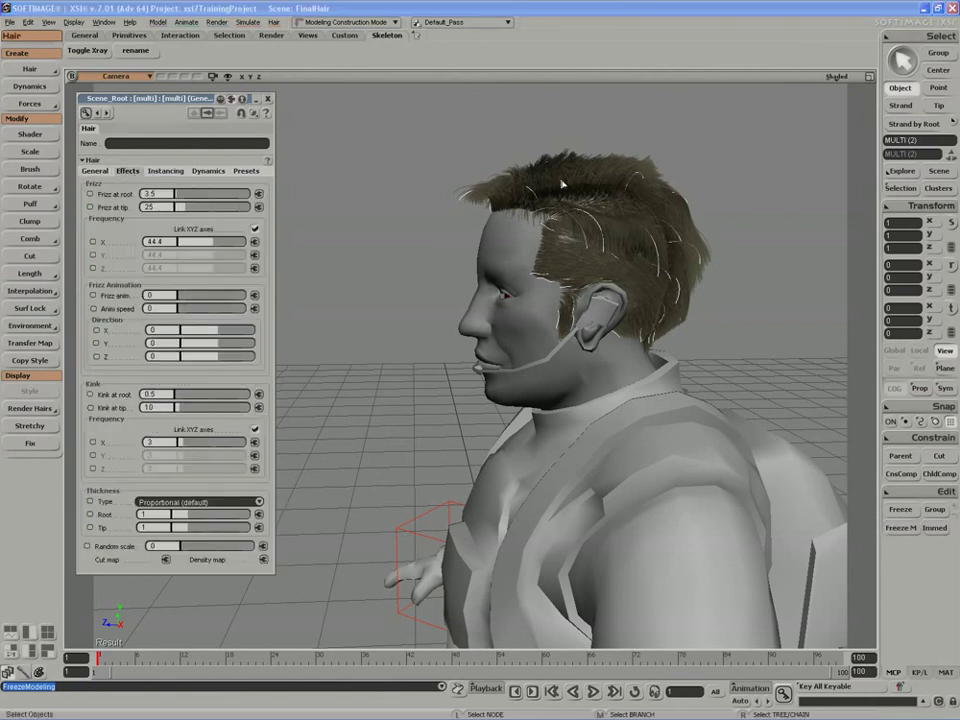
{"action": "key", "text": "s"}
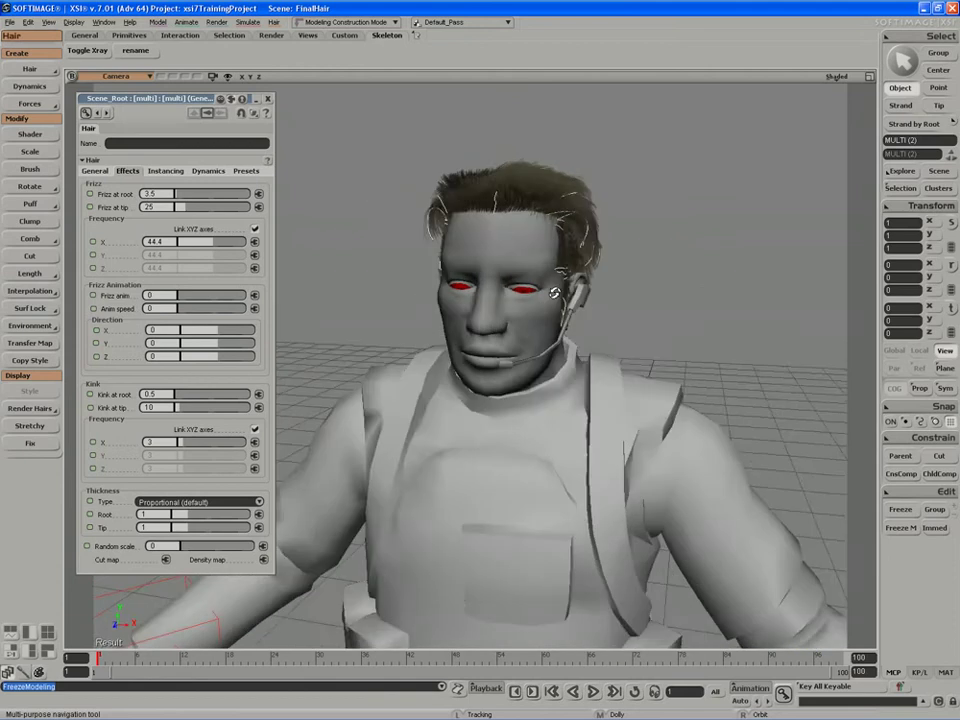